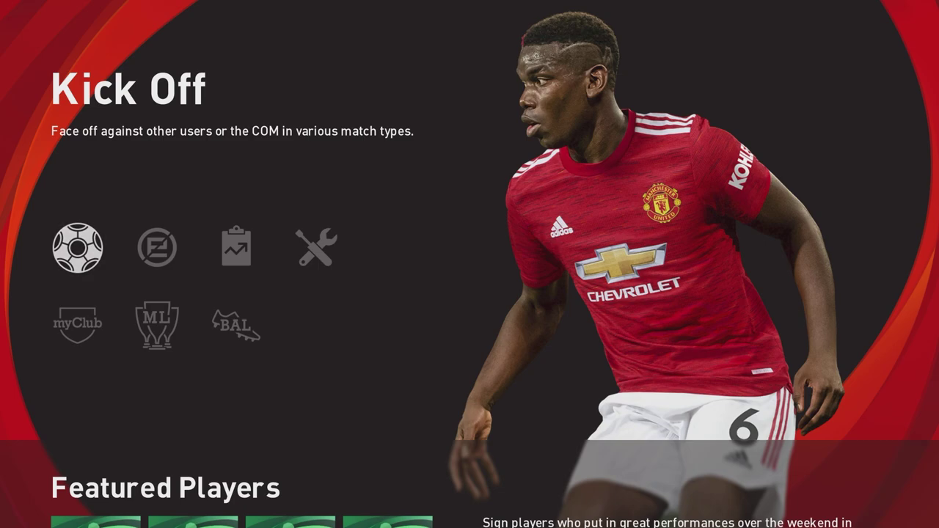
# Step: Open a Kick Off match and dismiss the online service and Live Update notices
pyautogui.press('Return')
pyautogui.press('Return')
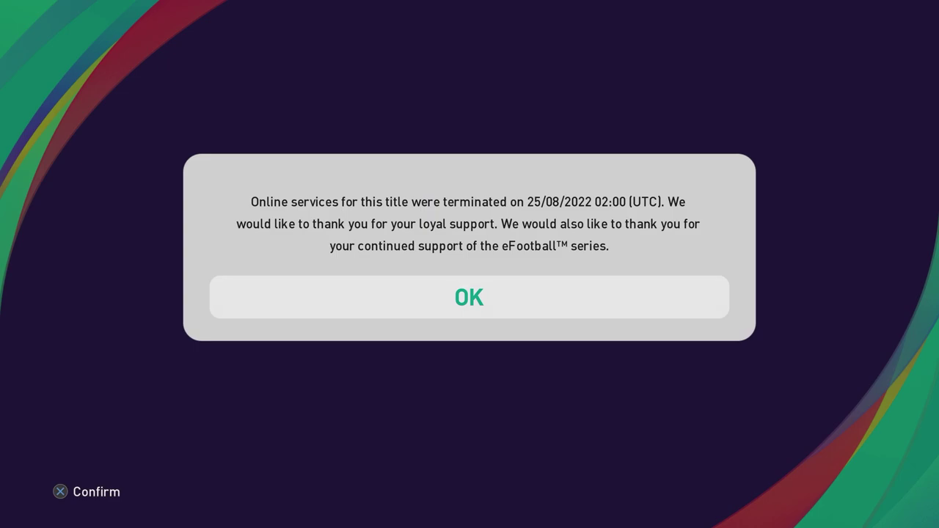
pyautogui.press('Return')
pyautogui.press('Return')
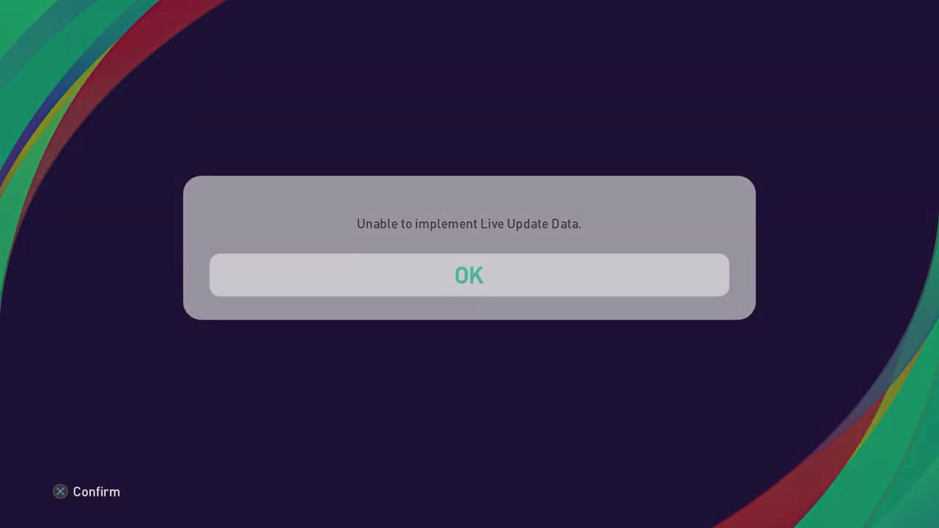
# Step: Find the Premier League among the home leagues and open its list of clubs
pyautogui.press('Up')
pyautogui.press('Up')
pyautogui.press('Up')
pyautogui.press('Up')
pyautogui.press('Up')
pyautogui.press('Up')
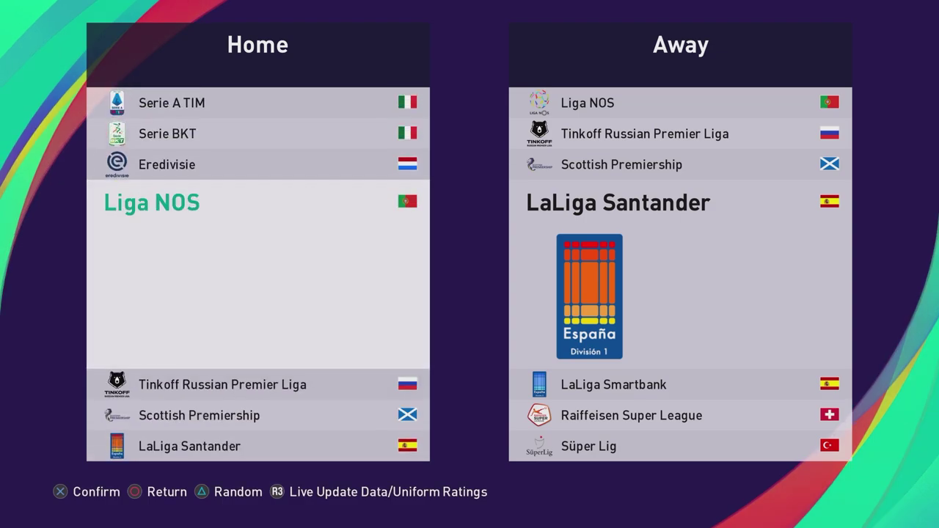
pyautogui.press('Up')
pyautogui.press('Up')
pyautogui.press('Up')
pyautogui.press('Up')
pyautogui.press('Up')
pyautogui.press('Down')
pyautogui.press('Return')
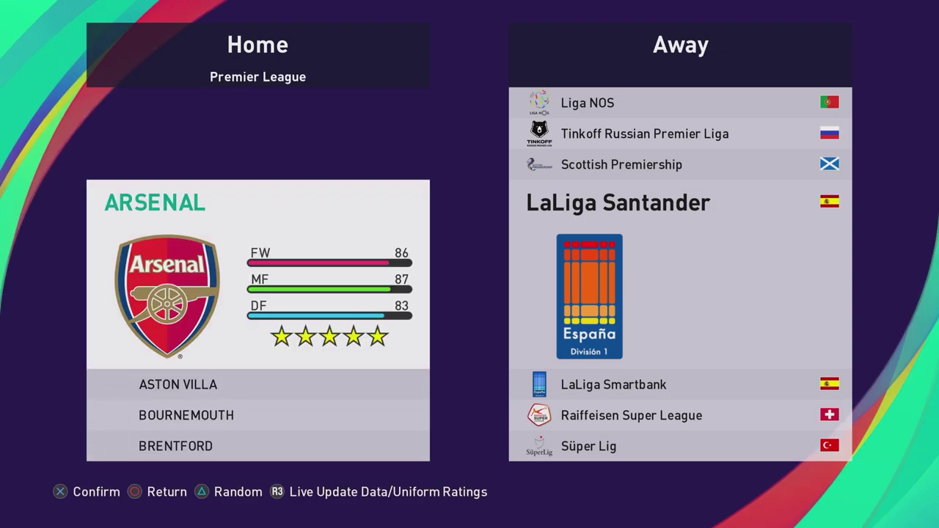
# Step: Examine the Premier League clubs' names, emblems and ratings, and leave the home team selection
pyautogui.press('Down')
pyautogui.press('Down')
pyautogui.press('Down')
pyautogui.press('Down')
pyautogui.press('Down')
pyautogui.press('Down')
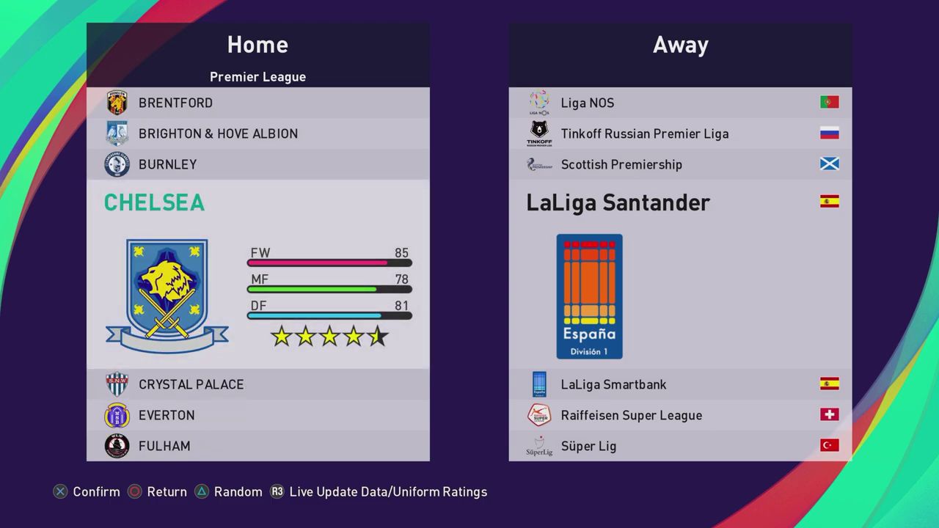
pyautogui.press('Down')
pyautogui.press('Up')
pyautogui.press('Up')
pyautogui.press('Up')
pyautogui.press('Up')
pyautogui.press('Up')
pyautogui.press('Up')
pyautogui.press('Up')
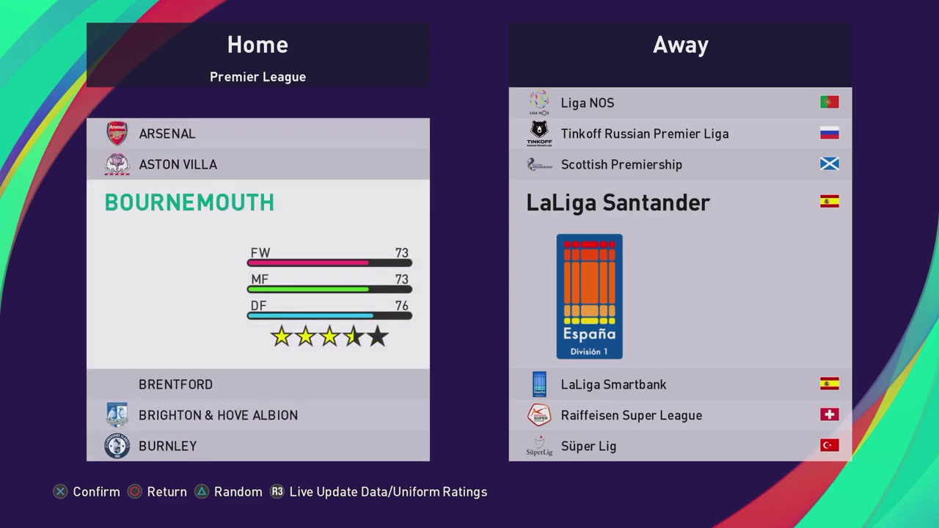
pyautogui.press('Escape')
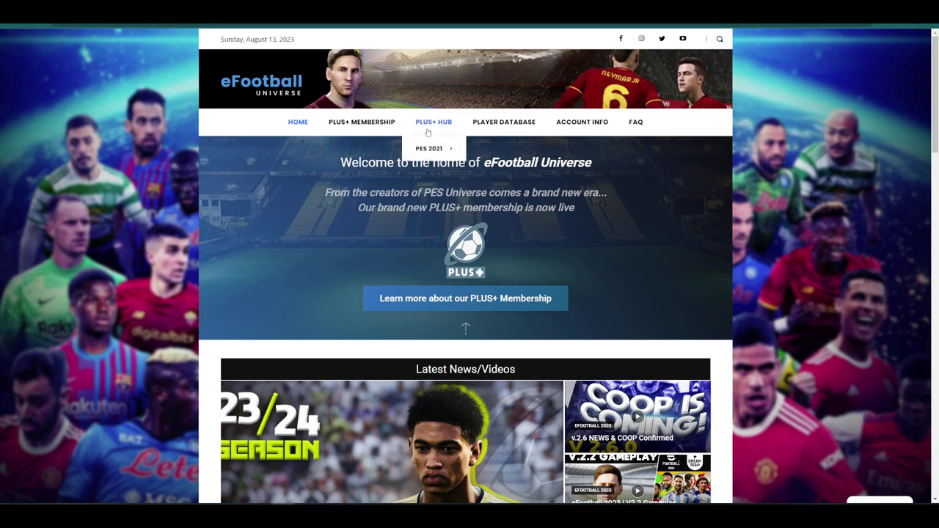
# Step: Switch to the eFootball Universe website and open the PES 2021 23/24 Season Update page with its download files
pyautogui.moveTo(438, 149)
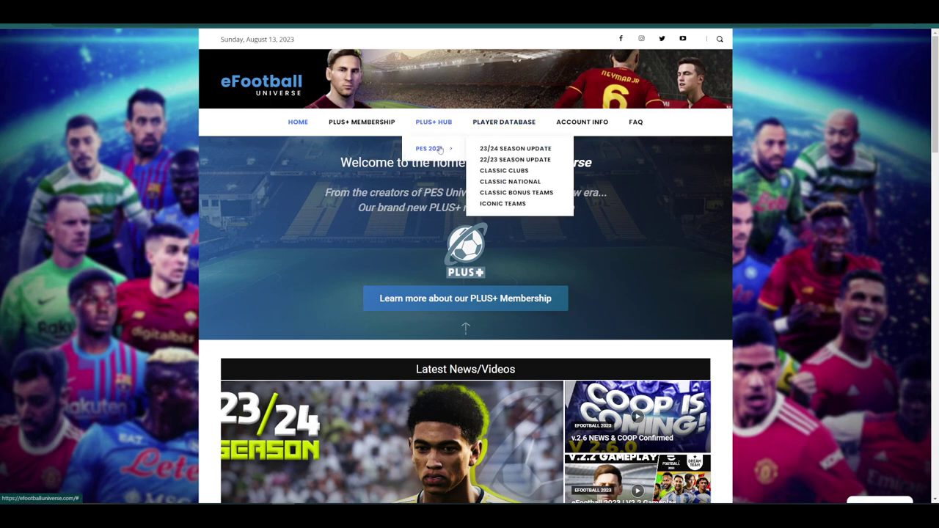
pyautogui.click(493, 152)
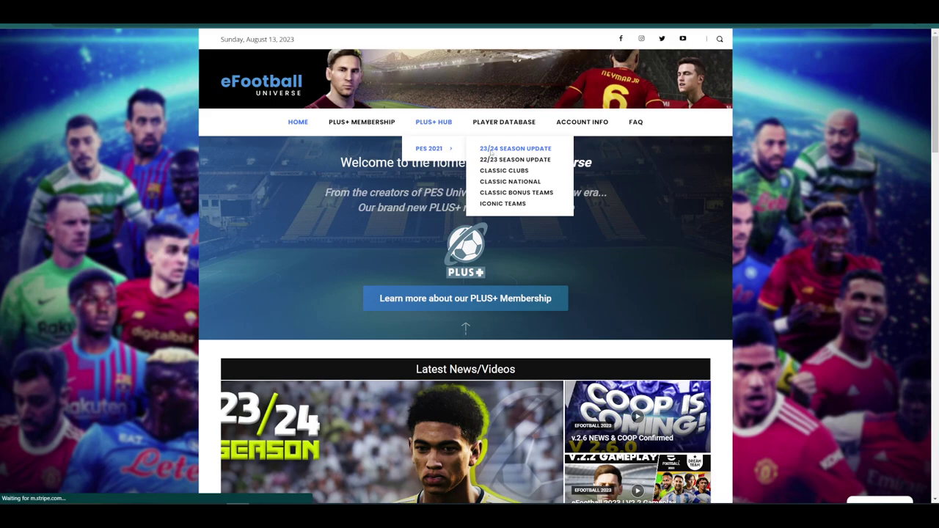
pyautogui.scroll(-2, 316, 338)
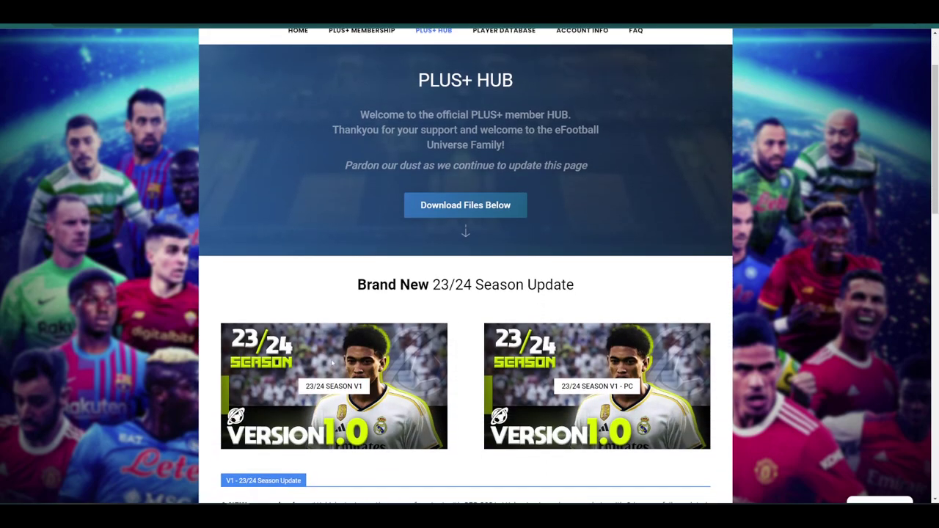
pyautogui.scroll(2, 346, 328)
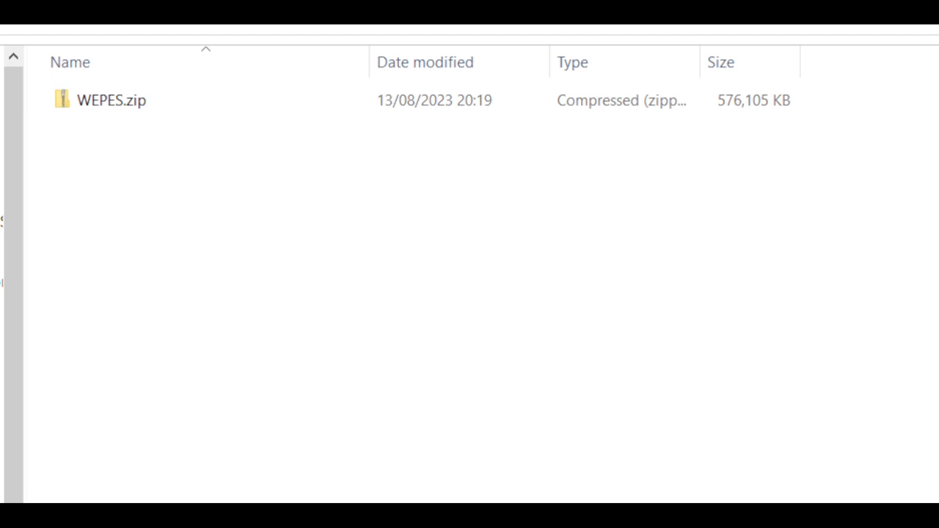
# Step: Switch to File Explorer and extract WEPES.zip into a separate WEPES folder
pyautogui.click(117, 107)
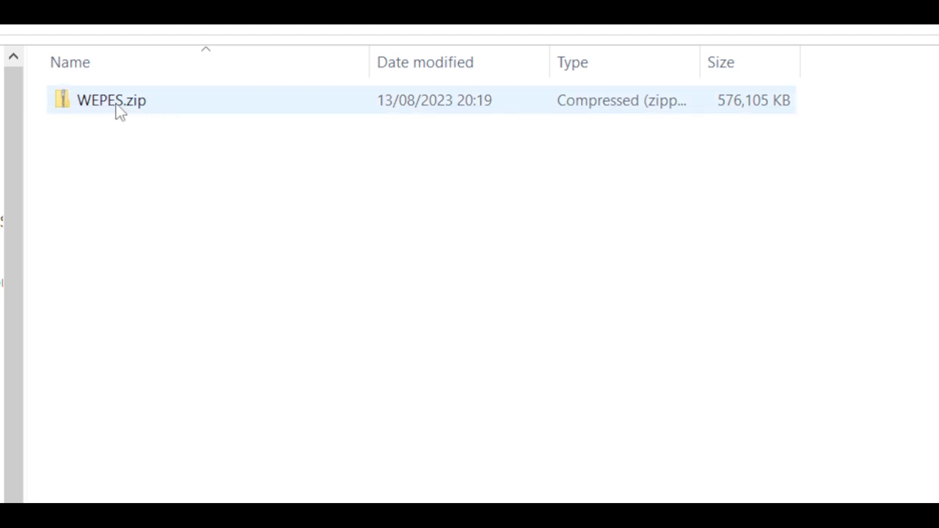
pyautogui.rightClick(117, 106)
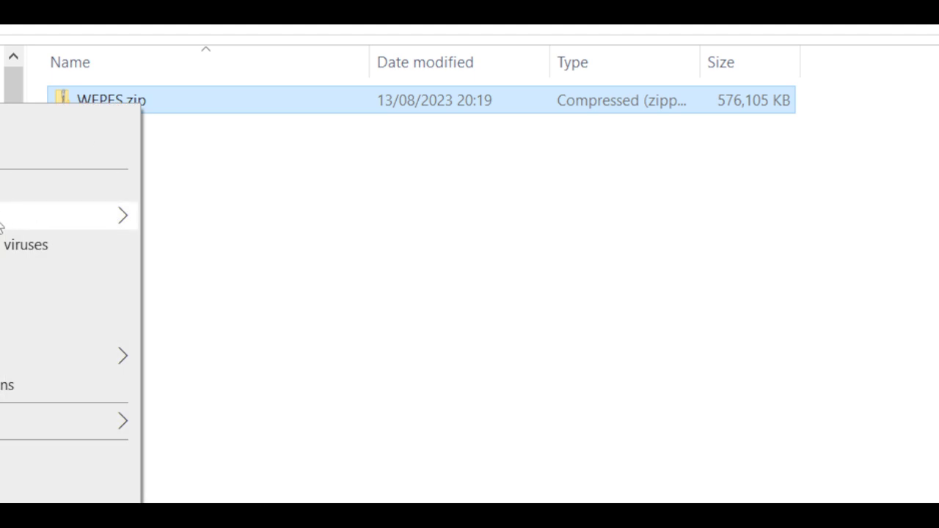
pyautogui.moveTo(22, 220)
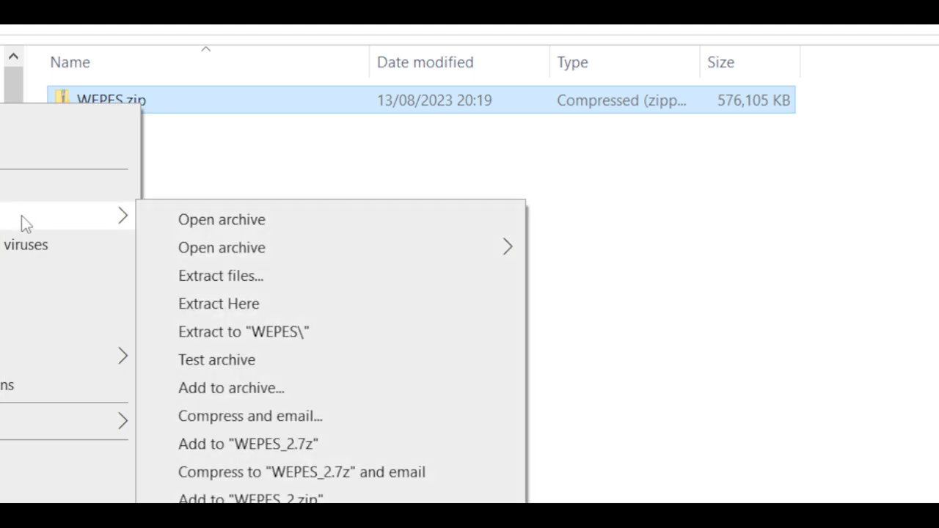
pyautogui.click(271, 339)
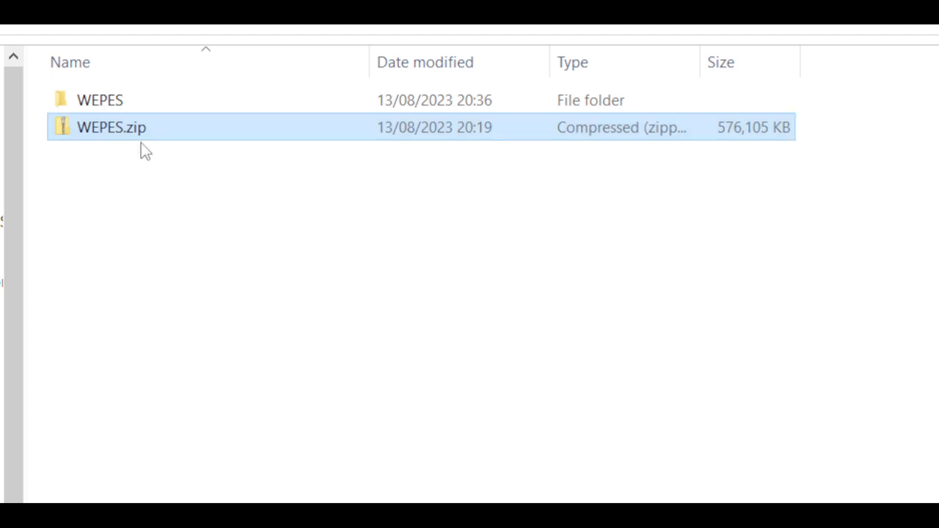
# Step: Copy the extracted WEPES folder to the empty USB drive
pyautogui.click(114, 110)
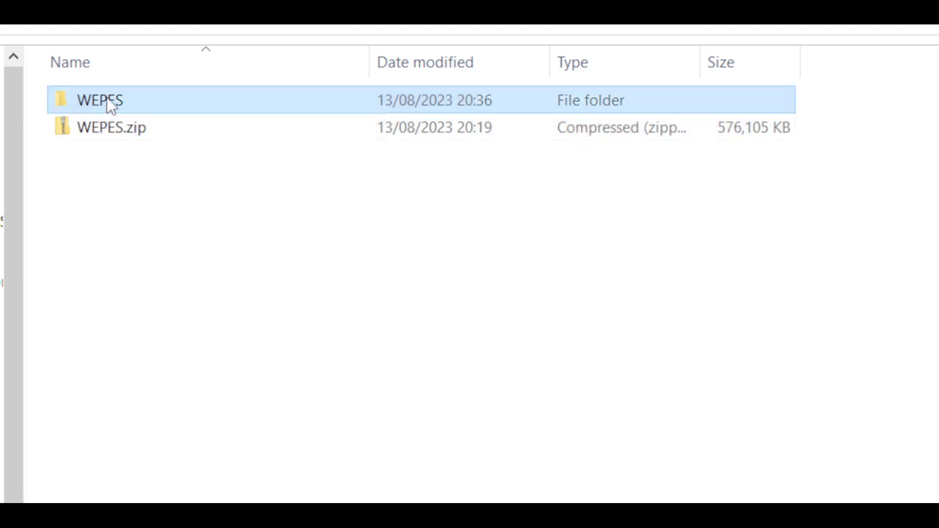
pyautogui.rightClick(109, 104)
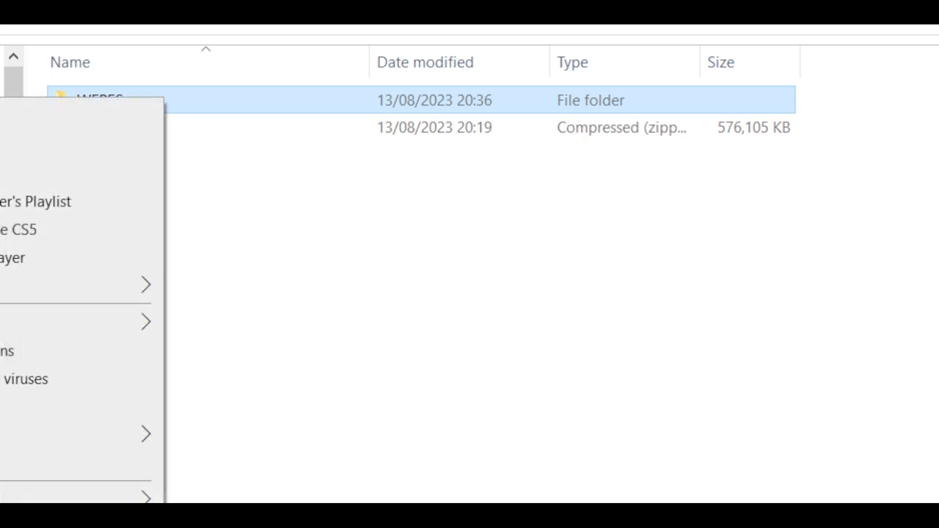
pyautogui.press('Escape')
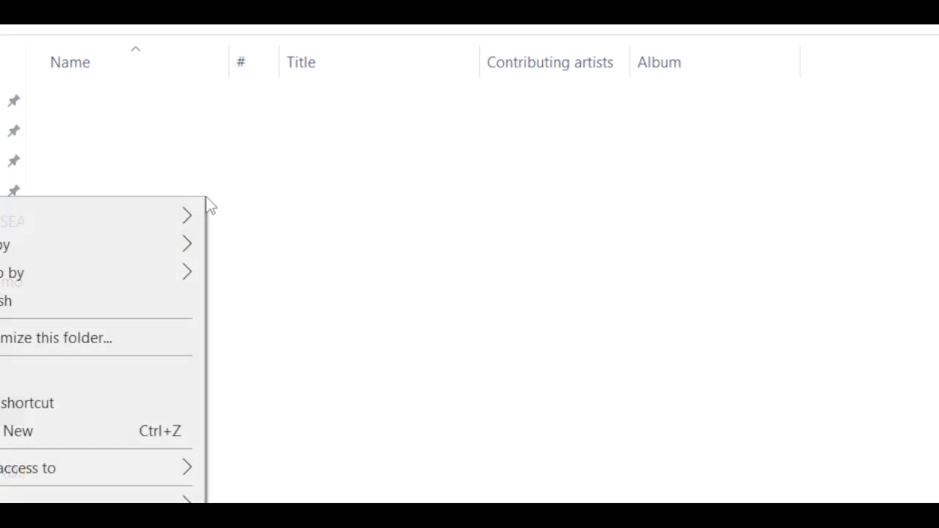
pyautogui.click(70, 374)
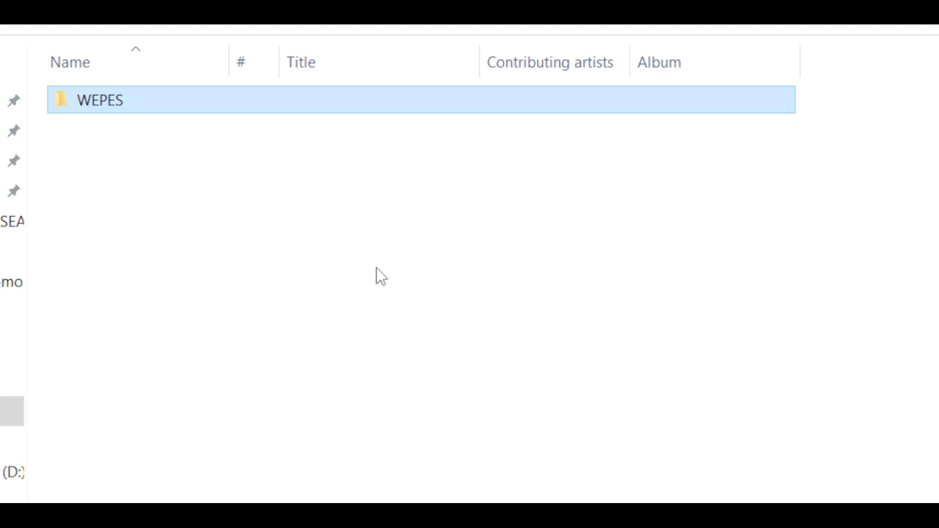
pyautogui.rightClick(785, 334)
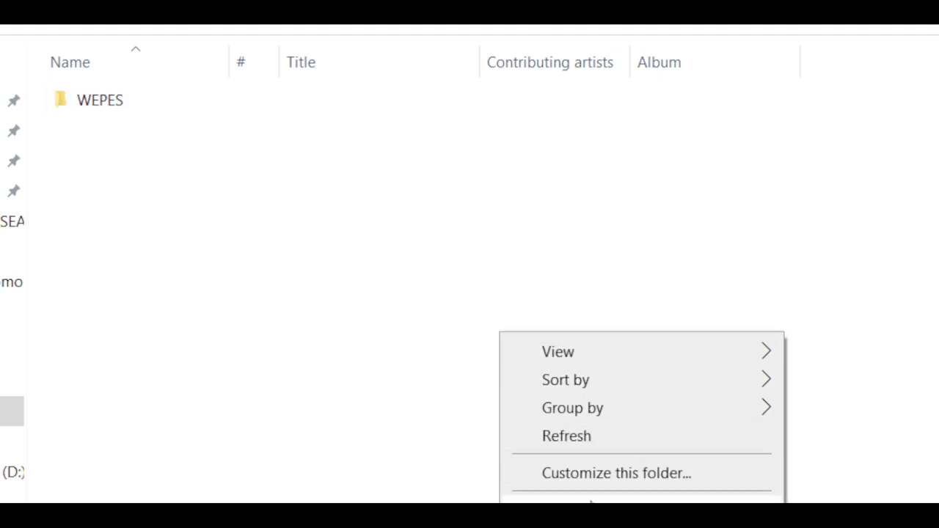
pyautogui.rightClick(571, 215)
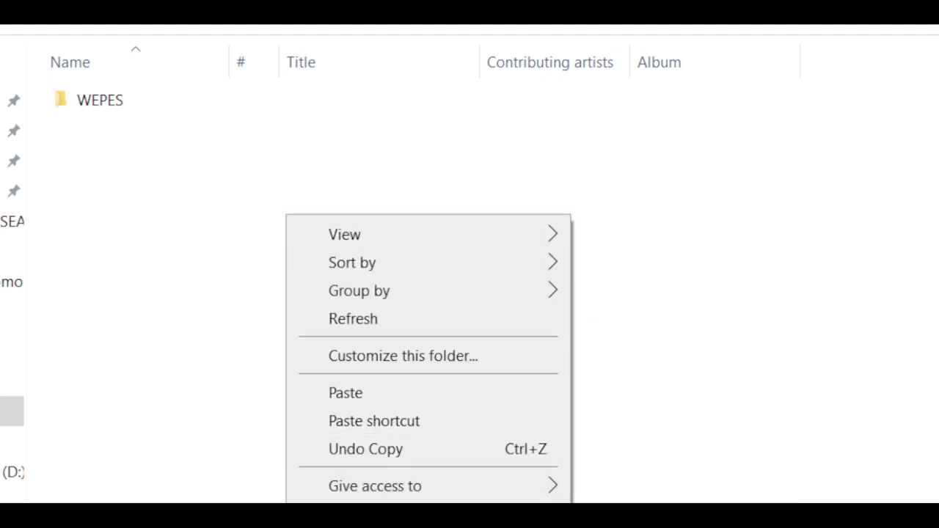
pyautogui.click(389, 168)
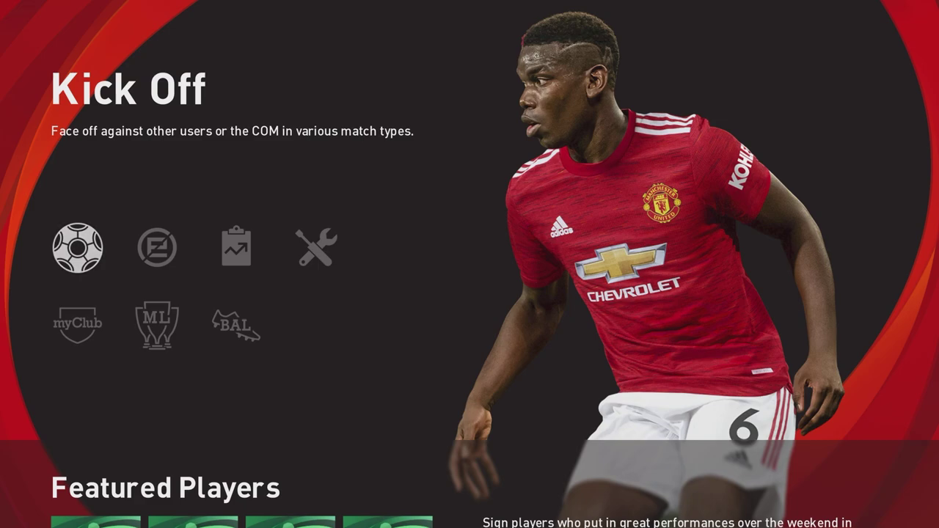
# Step: Switch to PES 2021 and open Import Competition in Edit mode, accepting the notice about the WEPES folder
pyautogui.press('Right')
pyautogui.press('Right')
pyautogui.press('Right')
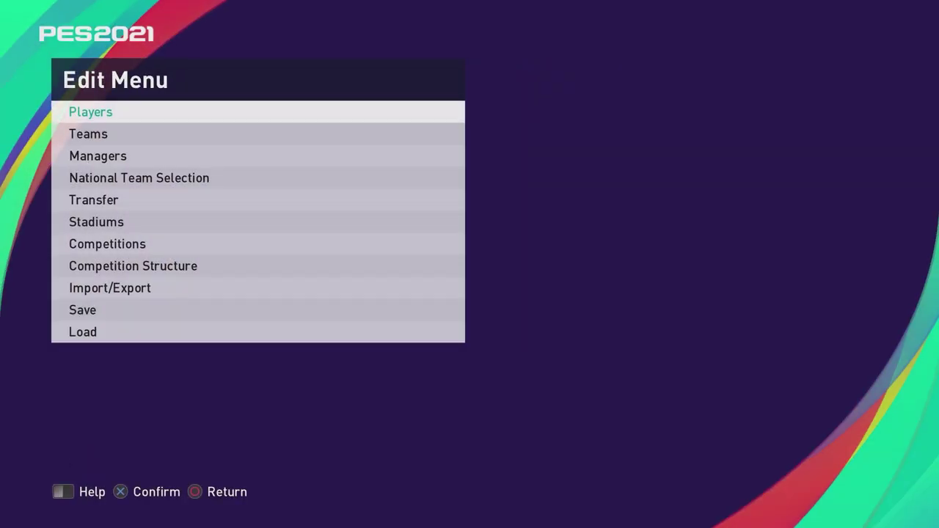
pyautogui.press('Down')
pyautogui.press('Down')
pyautogui.press('Down')
pyautogui.press('Down')
pyautogui.press('Down')
pyautogui.press('Down')
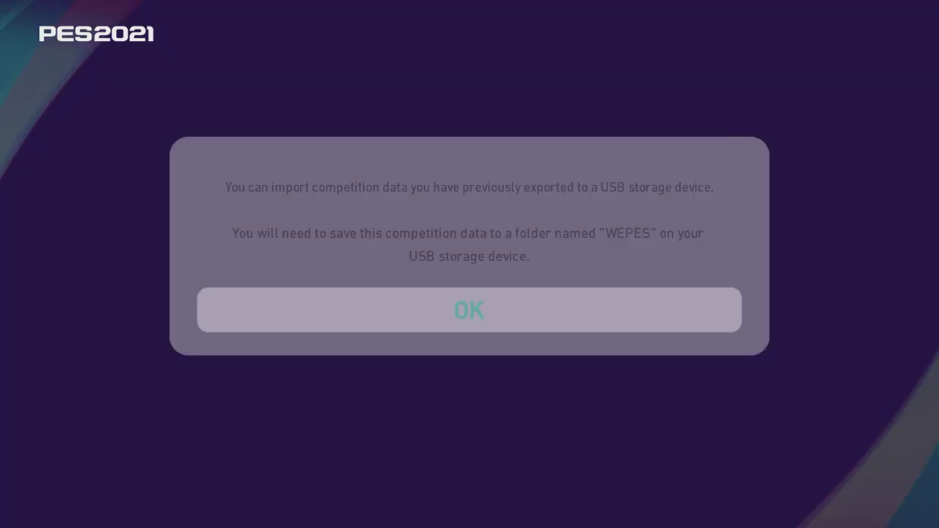
pyautogui.press('Return')
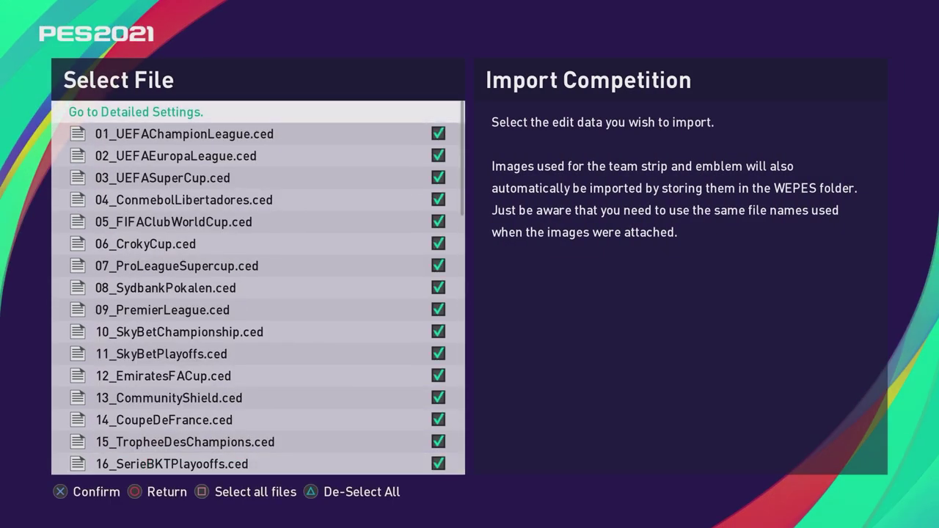
# Step: Look through the whole list of ticked competition files down to 53_AsianCup.ced
pyautogui.press('Down')
pyautogui.press('Down')
pyautogui.press('Down')
pyautogui.press('Down')
pyautogui.press('Down')
pyautogui.press('Down')
pyautogui.press('Down')
pyautogui.press('Down')
pyautogui.press('Down')
pyautogui.press('Down')
pyautogui.press('Down')
pyautogui.press('Down')
pyautogui.press('Down')
pyautogui.press('Down')
pyautogui.press('Down')
pyautogui.press('Down')
pyautogui.press('Down')
pyautogui.press('Down')
pyautogui.press('Down')
pyautogui.press('Down')
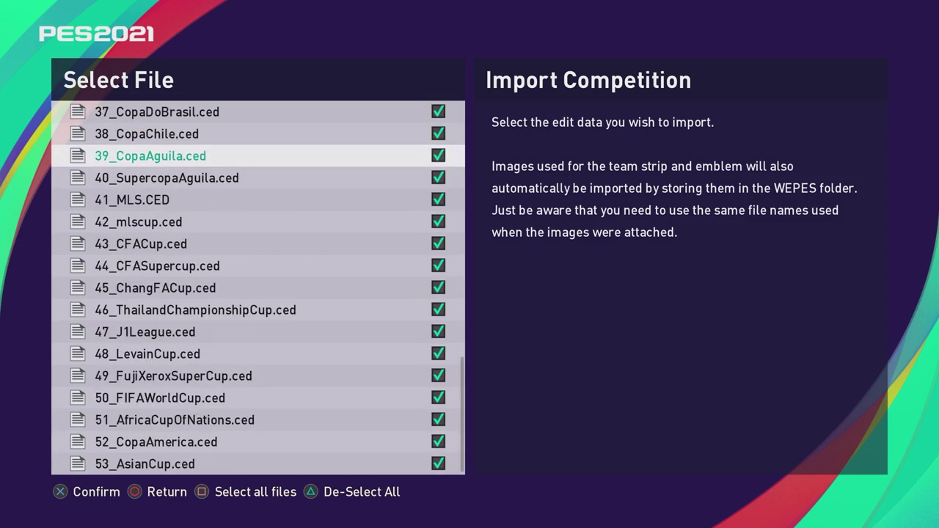
pyautogui.press('Down')
pyautogui.press('Down')
pyautogui.press('Down')
pyautogui.press('Down')
pyautogui.press('Down')
pyautogui.press('Down')
pyautogui.press('Down')
pyautogui.press('Down')
pyautogui.press('Down')
pyautogui.press('Down')
pyautogui.press('Down')
pyautogui.press('Down')
pyautogui.press('Down')
pyautogui.press('Down')
pyautogui.press('Down')
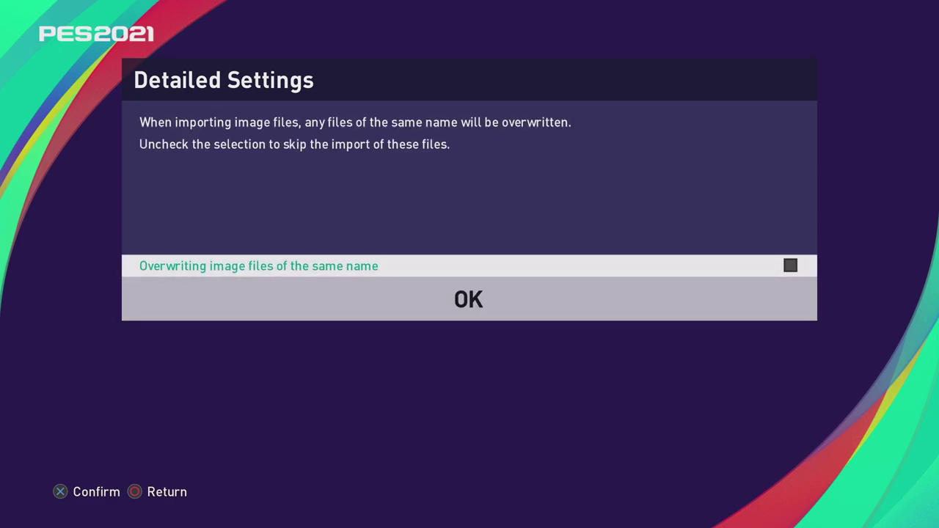
# Step: Settle the option for overwriting image files of the same name and import the selected competition files
pyautogui.press('Down')
pyautogui.press('Up')
pyautogui.press('Down')
pyautogui.press('Up')
pyautogui.press('Down')
pyautogui.press('Up')
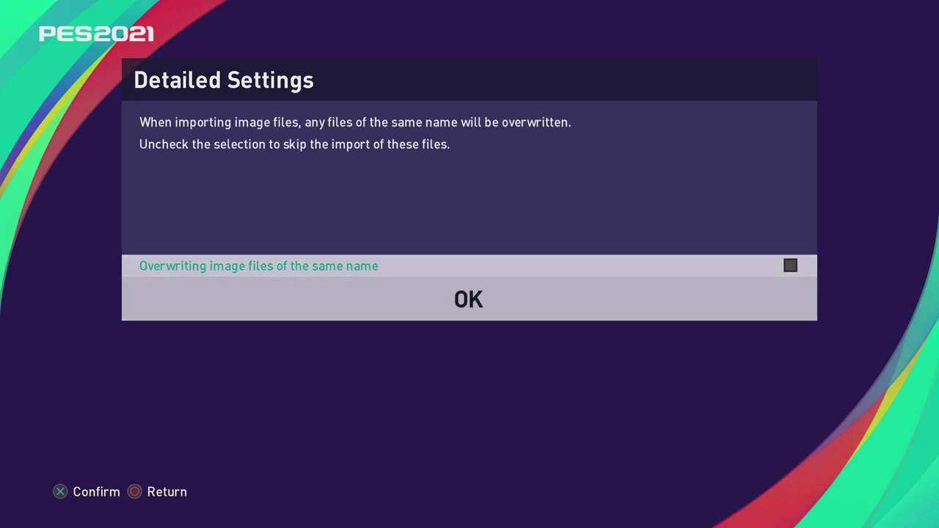
pyautogui.press('Return')
pyautogui.press('Down')
pyautogui.press('Up')
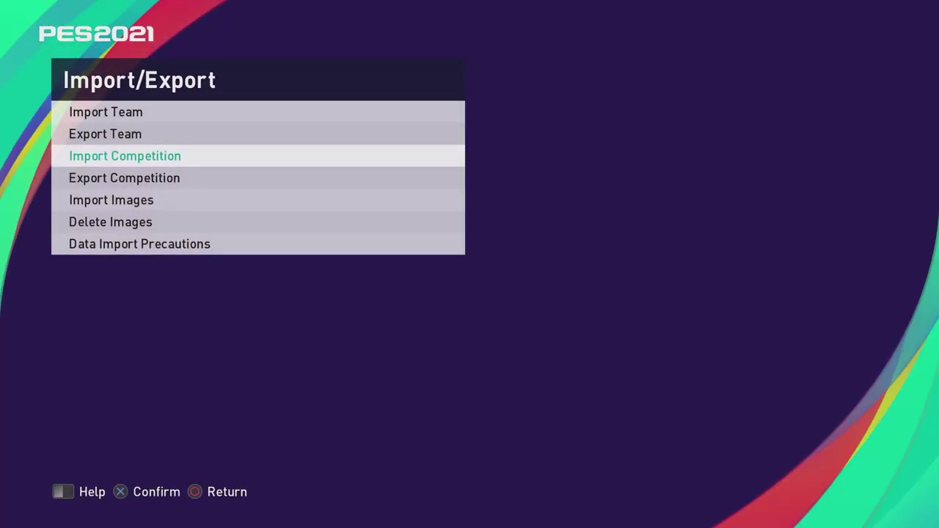
# Step: Leave the Import/Export options and open the Teams editor from the Edit Menu
pyautogui.press('Escape')
pyautogui.press('Up')
pyautogui.press('Up')
pyautogui.press('Up')
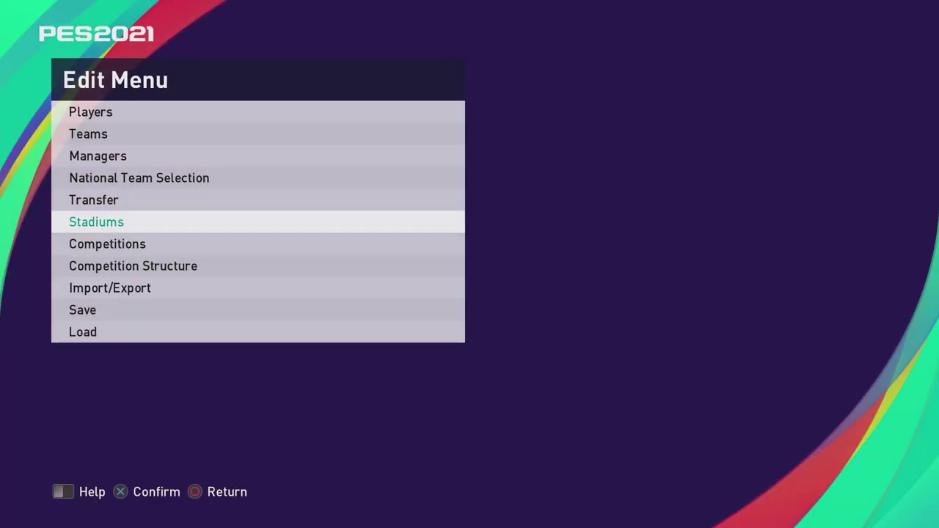
pyautogui.press('Up')
pyautogui.press('Up')
pyautogui.press('Up')
pyautogui.press('Down')
pyautogui.press('Down')
pyautogui.press('Up')
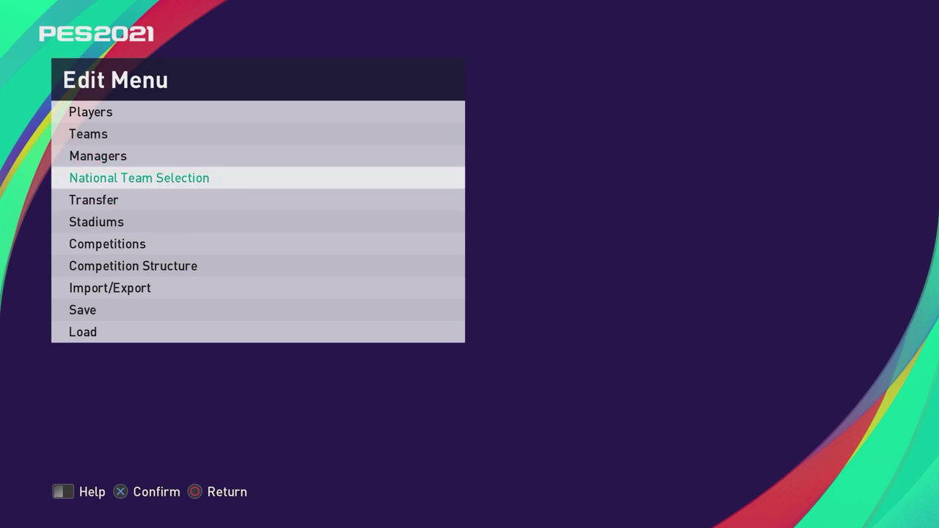
pyautogui.press('Up')
pyautogui.press('Up')
pyautogui.press('Return')
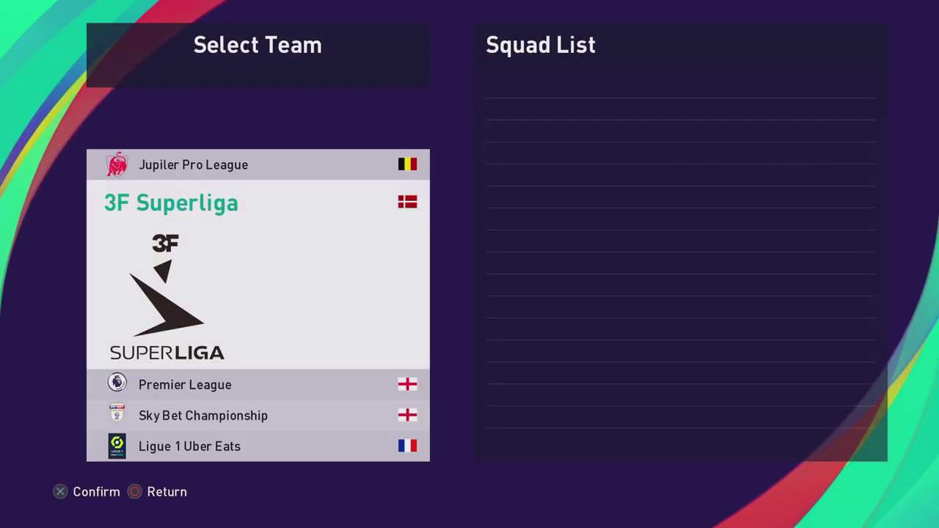
# Step: Examine the names and emblems of the imported leagues in the team selection, and return to the Edit Menu
pyautogui.press('Down')
pyautogui.press('Down')
pyautogui.press('Down')
pyautogui.press('Down')
pyautogui.press('Down')
pyautogui.press('Down')
pyautogui.press('Down')
pyautogui.press('Up')
pyautogui.press('Up')
pyautogui.press('Up')
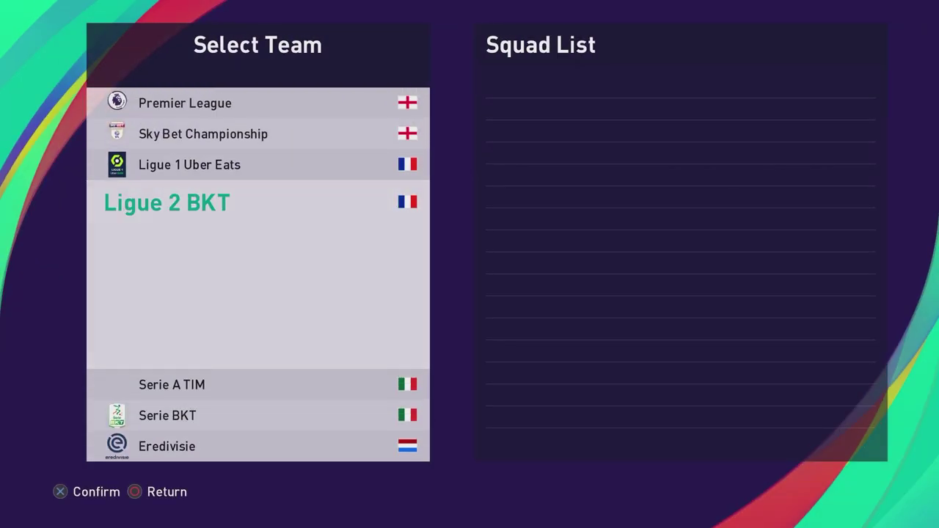
pyautogui.press('Up')
pyautogui.press('Up')
pyautogui.press('Up')
pyautogui.press('Up')
pyautogui.press('Up')
pyautogui.press('Escape')
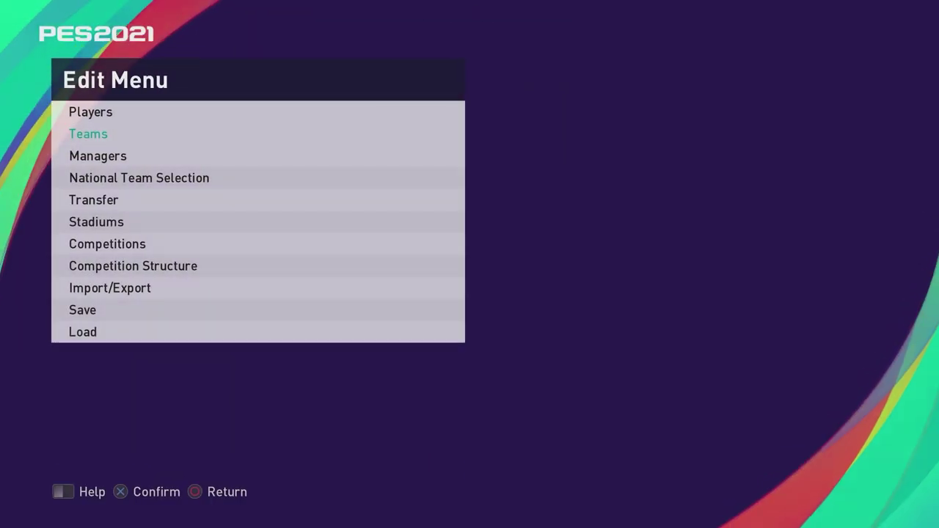
# Step: Open the Import Team file list to choose the team data files
pyautogui.press('Down')
pyautogui.press('Down')
pyautogui.press('Down')
pyautogui.press('Down')
pyautogui.press('Down')
pyautogui.press('Down')
pyautogui.press('Down')
pyautogui.press('Return')
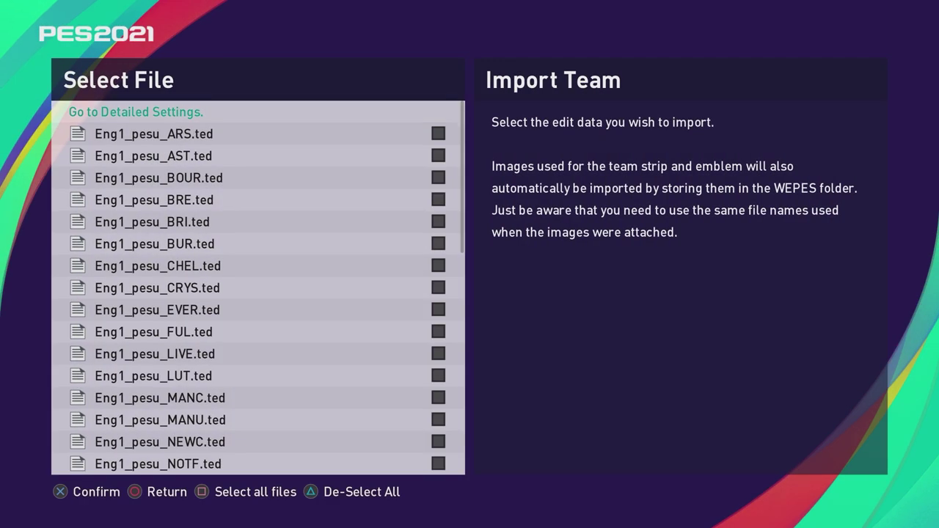
# Step: Select all the team data files, from Eng1_pesu_ARS.ted to Liga1_Pesuni_Villa.ted, for the team import
pyautogui.press('Right')
pyautogui.press('Right')
pyautogui.press('Right')
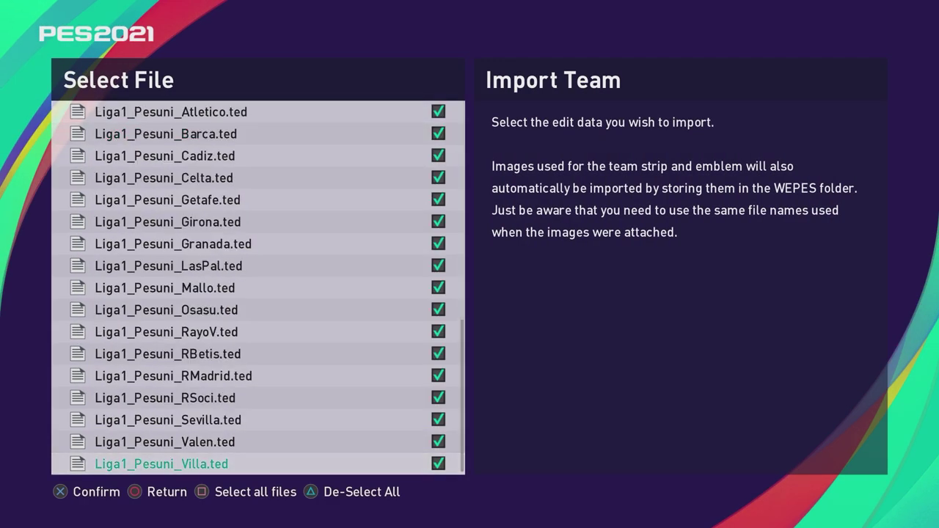
pyautogui.press('Right')
pyautogui.press('Left')
pyautogui.press('Left')
pyautogui.press('Left')
pyautogui.press('Left')
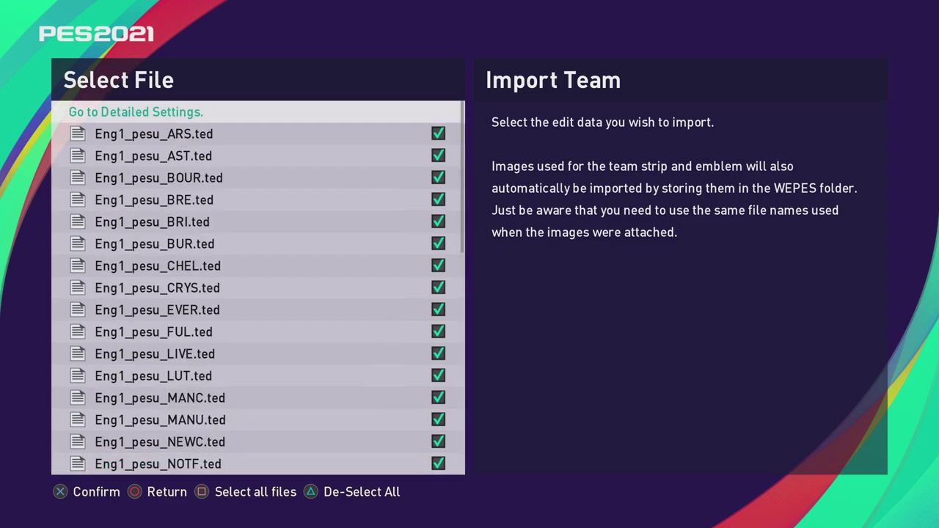
# Step: Settle the team import's detailed settings with "Apply player and squad data" and "Overwriting image files of the same name" both unchecked
pyautogui.press('Return')
pyautogui.press('Up')
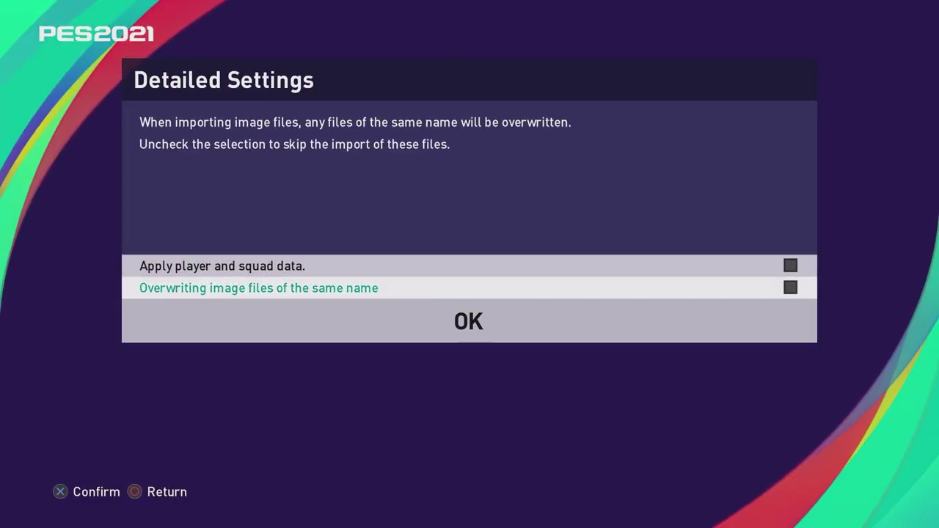
pyautogui.press('Up')
pyautogui.press('Down')
pyautogui.press('Down')
pyautogui.press('Up')
pyautogui.press('Up')
pyautogui.press('Down')
pyautogui.press('Down')
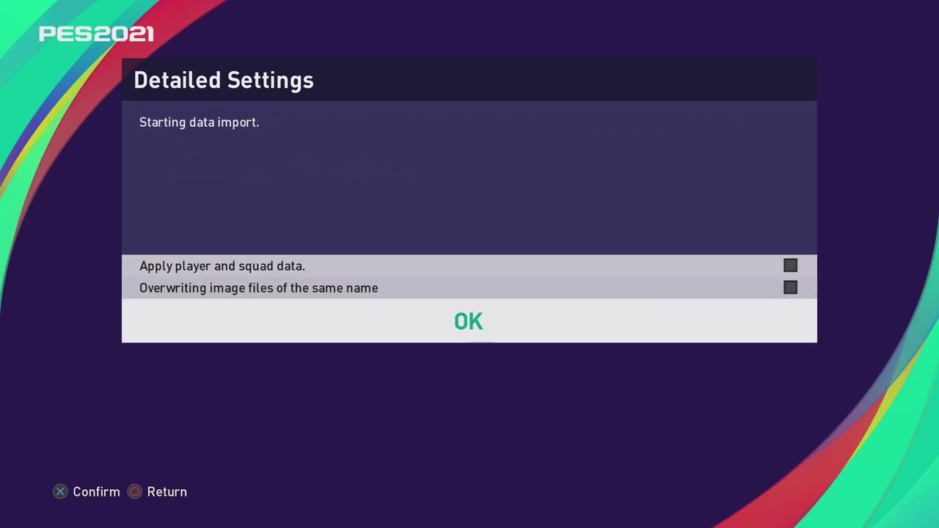
pyautogui.press('Up')
pyautogui.press('Up')
pyautogui.press('Down')
pyautogui.press('Down')
pyautogui.press('Up')
pyautogui.press('Down')
pyautogui.press('Up')
pyautogui.press('Up')
pyautogui.press('Down')
pyautogui.press('Down')
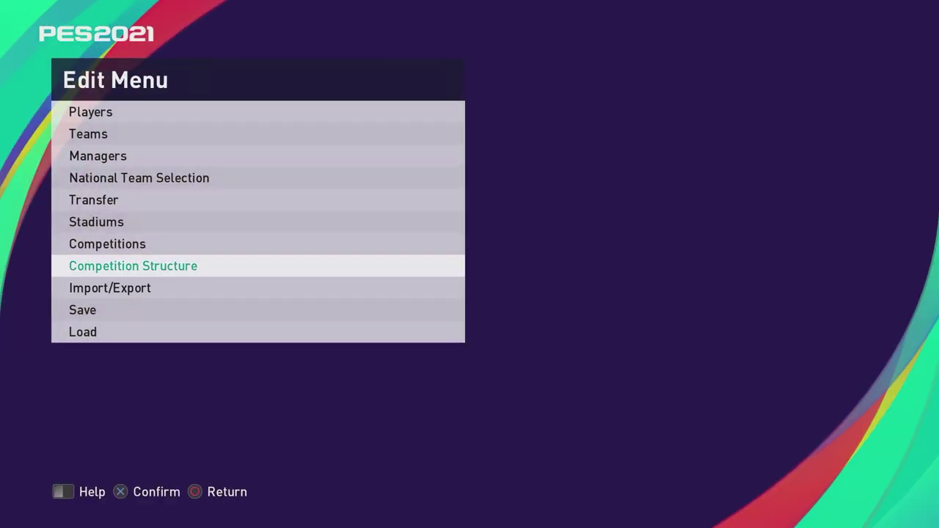
# Step: Reopen the Import Team file list from the Edit Menu with all team files selected
pyautogui.press('Up')
pyautogui.press('Up')
pyautogui.press('Up')
pyautogui.press('Up')
pyautogui.press('Up')
pyautogui.press('Down')
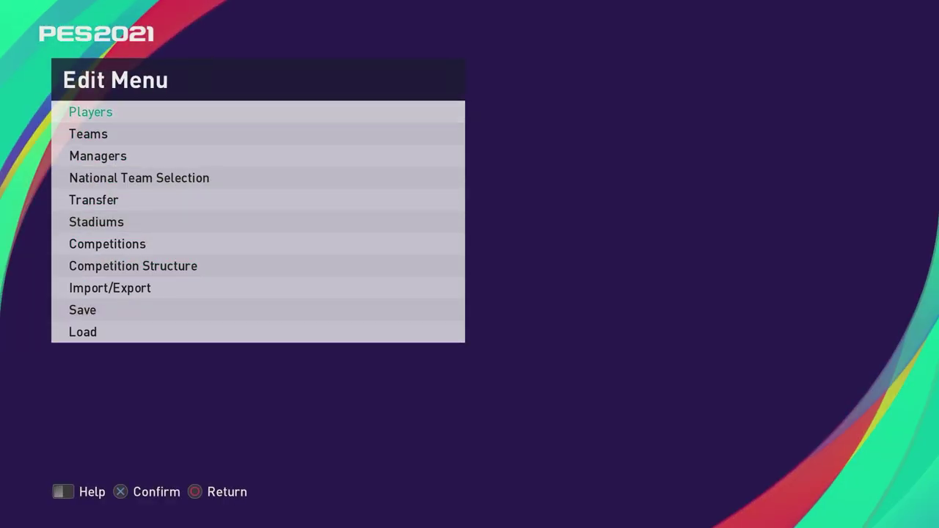
pyautogui.press('Up')
pyautogui.press('Up')
pyautogui.press('Up')
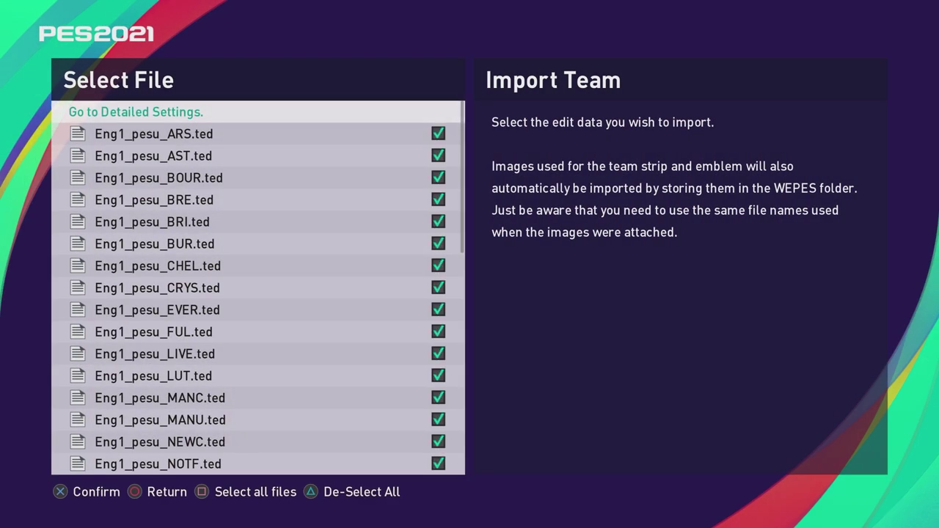
pyautogui.press('pagedown')
pyautogui.press('pagedown')
pyautogui.press('pageup')
pyautogui.press('pageup')
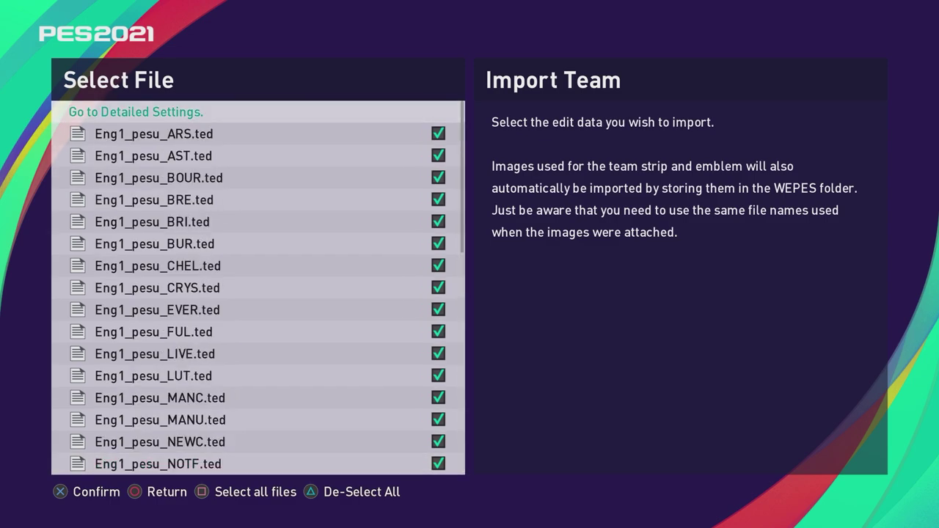
# Step: Import the selected teams with player and squad data applied and image overwriting unchecked, and overwrite the saved Edit Data
pyautogui.press('Return')
pyautogui.press('Return')
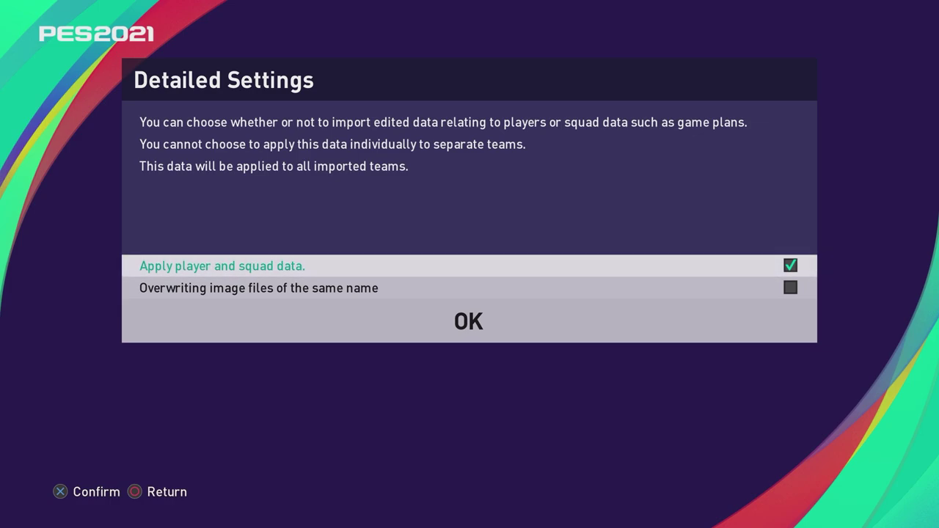
pyautogui.press('Down')
pyautogui.press('Down')
pyautogui.press('Return')
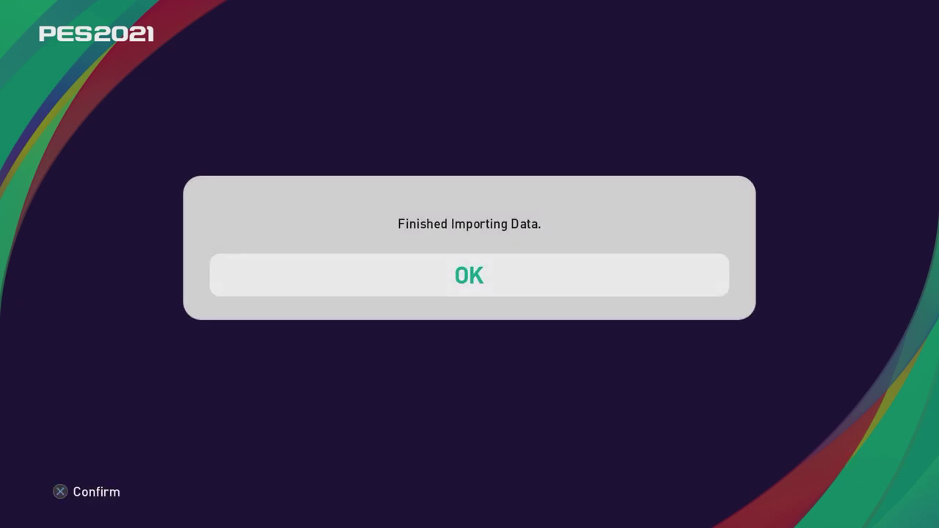
pyautogui.press('Return')
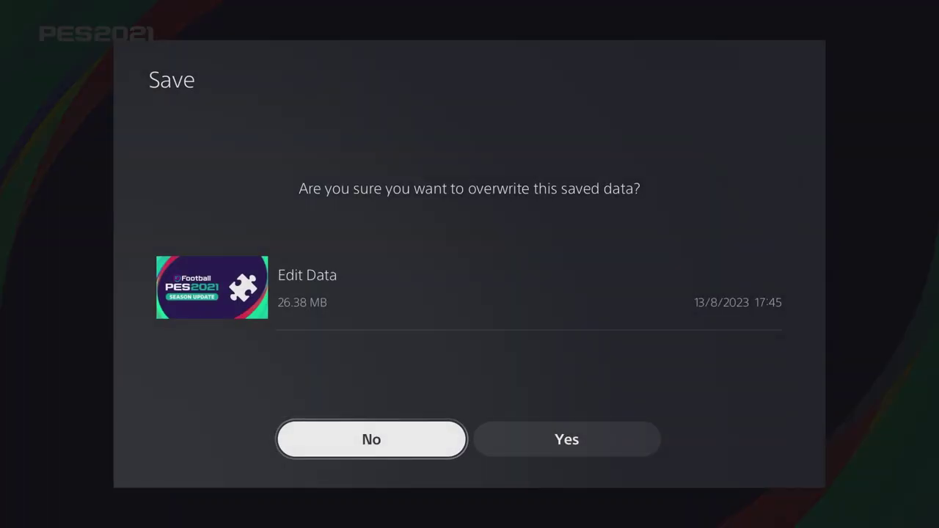
pyautogui.press('Right')
pyautogui.press('Return')
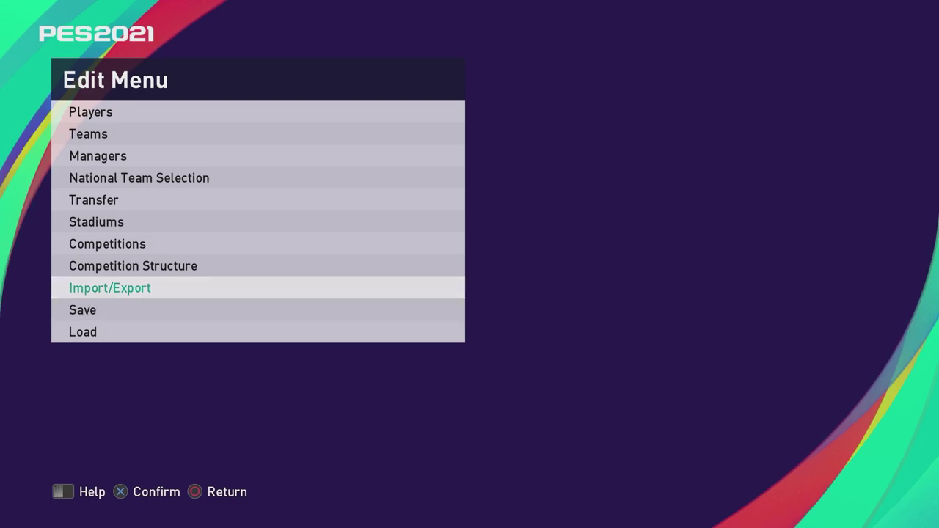
# Step: Open the Premier League team selection in the Players editor
pyautogui.press('Up')
pyautogui.press('Up')
pyautogui.press('Up')
pyautogui.press('Up')
pyautogui.press('Up')
pyautogui.press('Up')
pyautogui.press('Up')
pyautogui.press('Up')
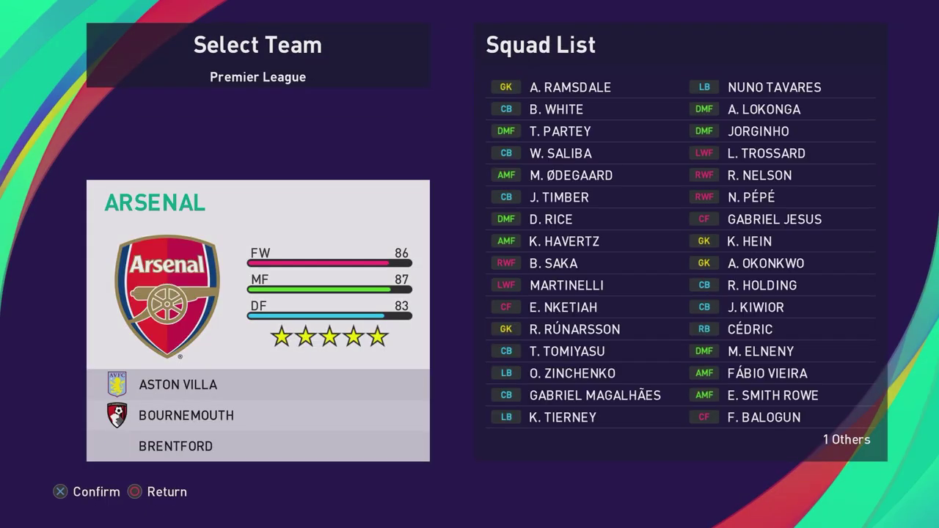
# Step: Examine the emblems and squad lists of the Premier League teams from Arsenal to Manchester United
pyautogui.press('Down')
pyautogui.press('Down')
pyautogui.press('Down')
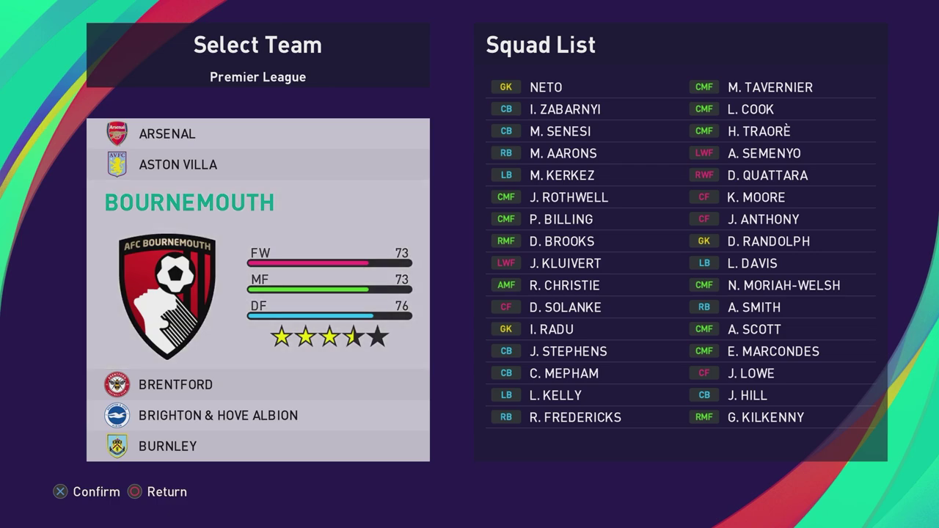
pyautogui.press('Down')
pyautogui.press('Down')
pyautogui.press('Down')
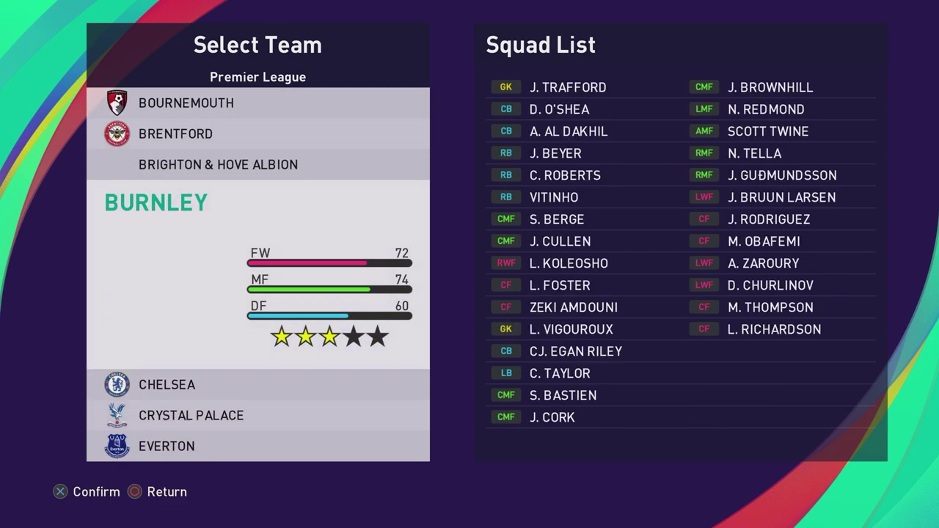
pyautogui.press('Down')
pyautogui.press('Down')
pyautogui.press('Down')
pyautogui.press('Down')
pyautogui.press('Down')
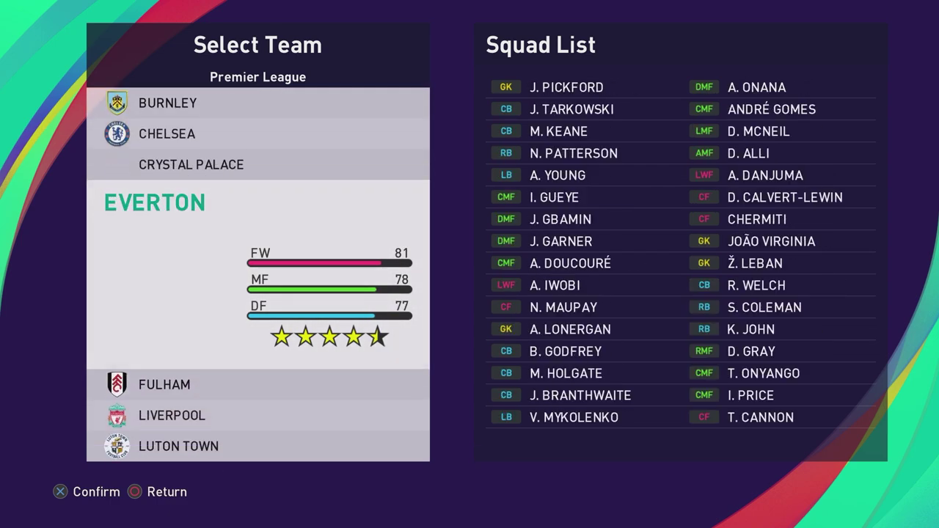
pyautogui.press('Down')
pyautogui.press('Up')
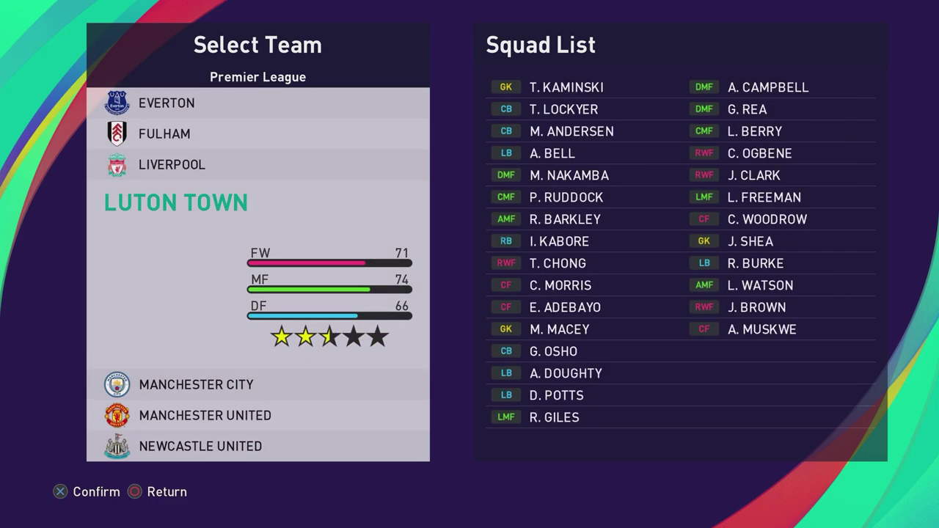
pyautogui.press('Down')
pyautogui.press('Down')
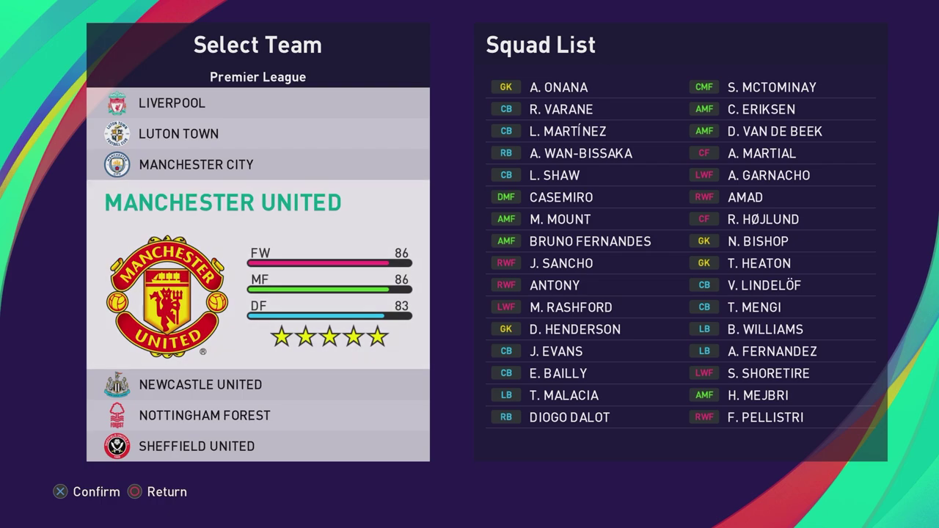
# Step: Open Manchester United's player list, examine the imported players' details, and return to the team selection
pyautogui.press('Return')
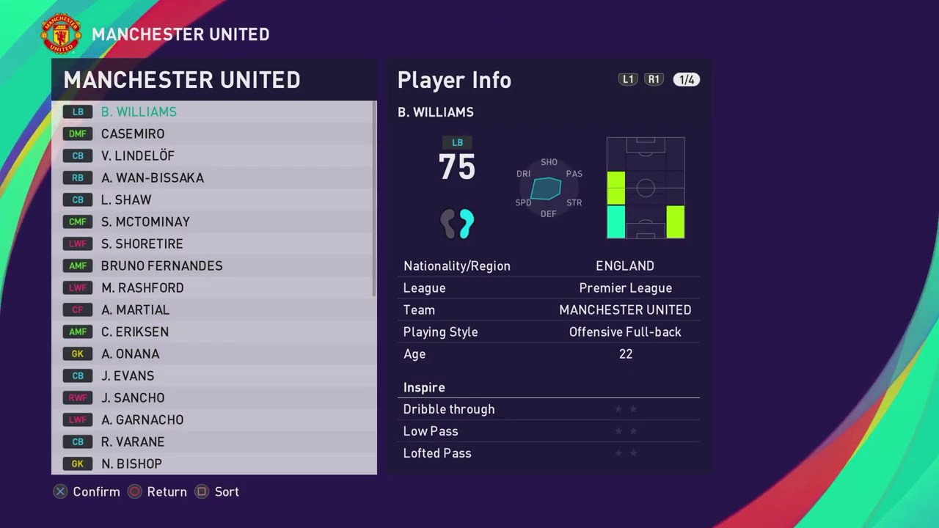
pyautogui.press('Down')
pyautogui.press('Down')
pyautogui.press('Down')
pyautogui.press('Down')
pyautogui.press('Down')
pyautogui.press('Down')
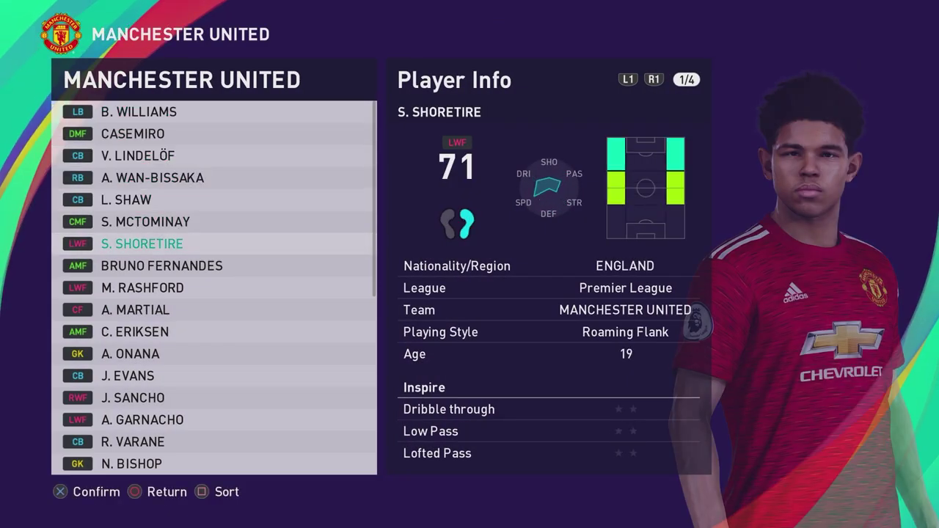
pyautogui.press('pagedown')
pyautogui.press('pagedown')
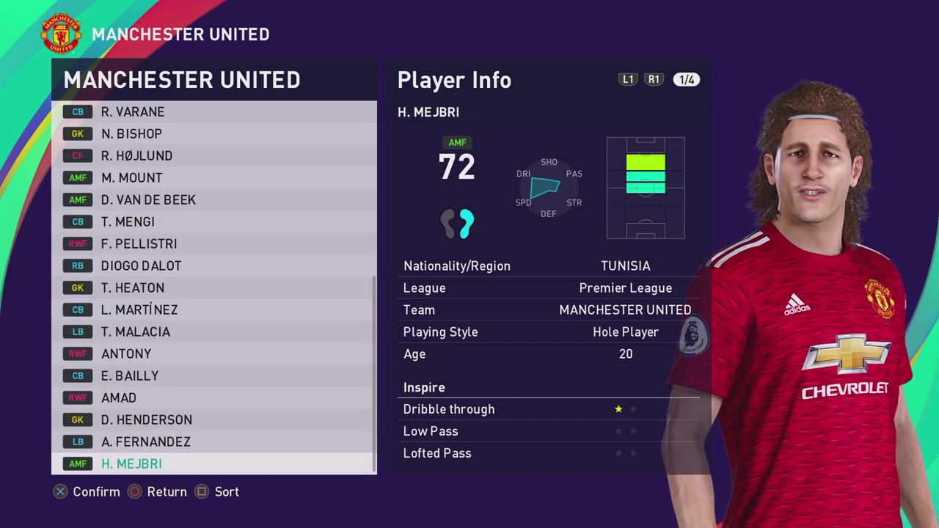
pyautogui.press('Up')
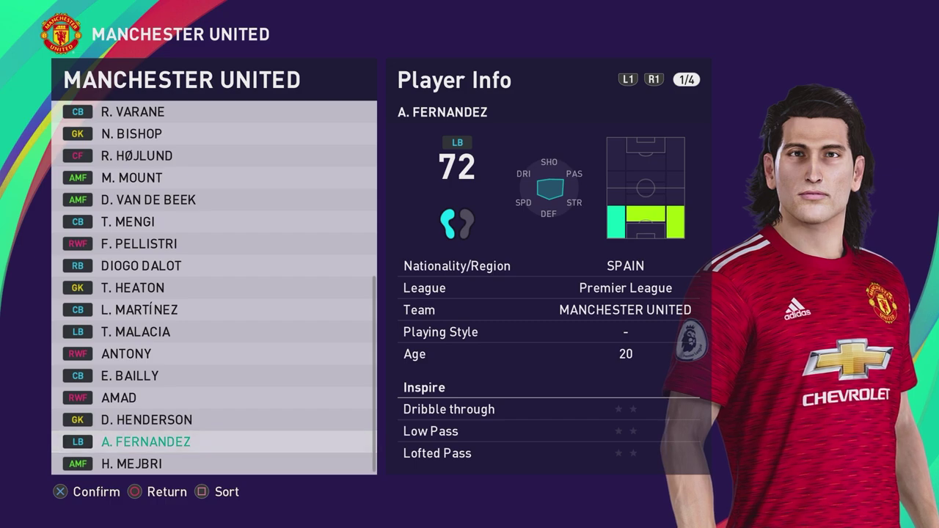
pyautogui.press('Up')
pyautogui.press('Up')
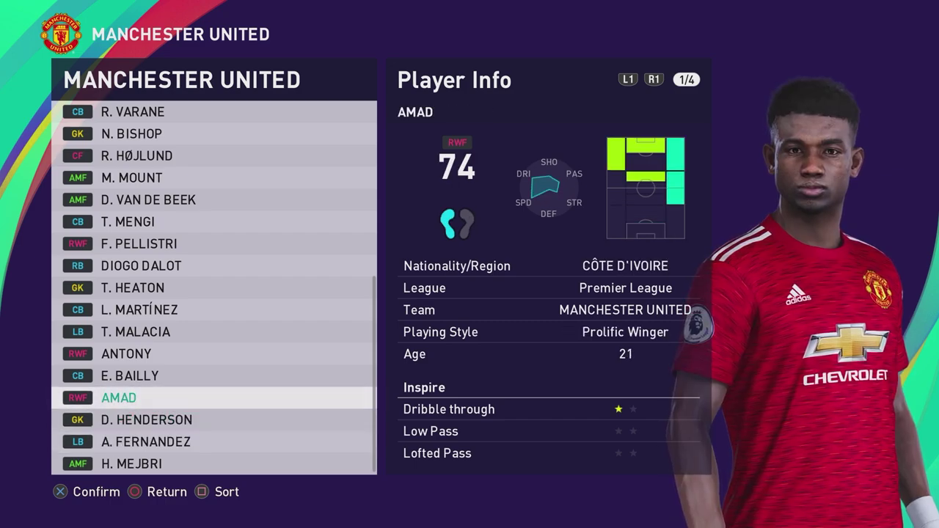
pyautogui.press('Up')
pyautogui.press('Up')
pyautogui.press('Up')
pyautogui.press('Up')
pyautogui.press('Up')
pyautogui.press('Escape')
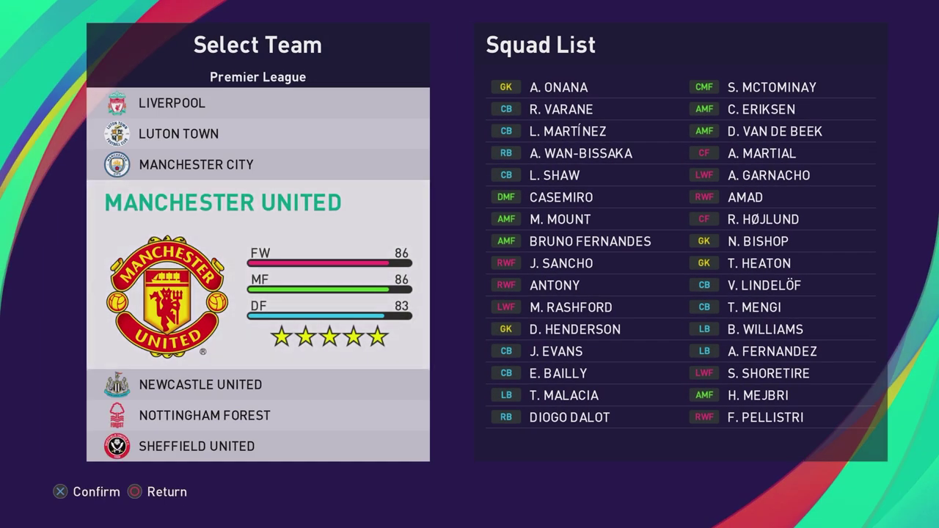
# Step: Examine the squad lists of the remaining Premier League teams from Manchester United to West Ham United
pyautogui.press('Down')
pyautogui.press('Down')
pyautogui.press('Down')
pyautogui.press('Up')
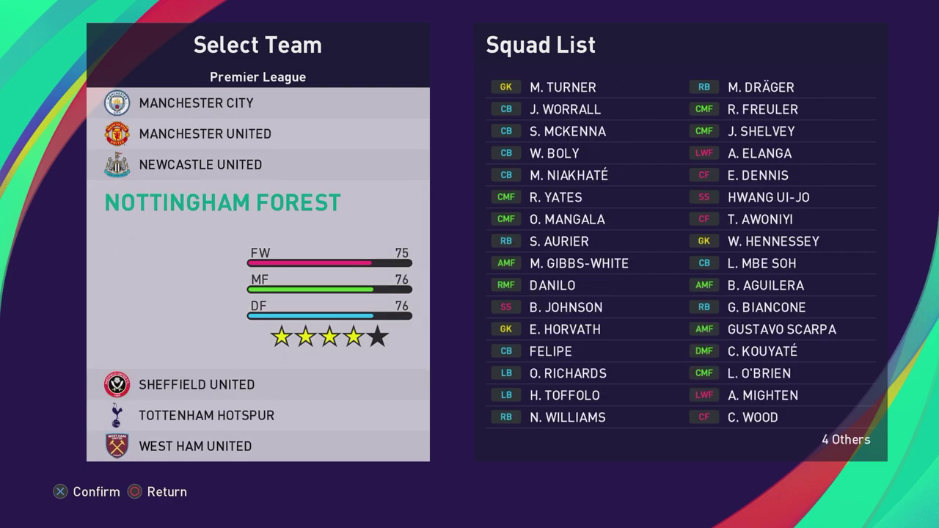
pyautogui.press('Down')
pyautogui.press('Down')
pyautogui.press('Down')
pyautogui.press('Down')
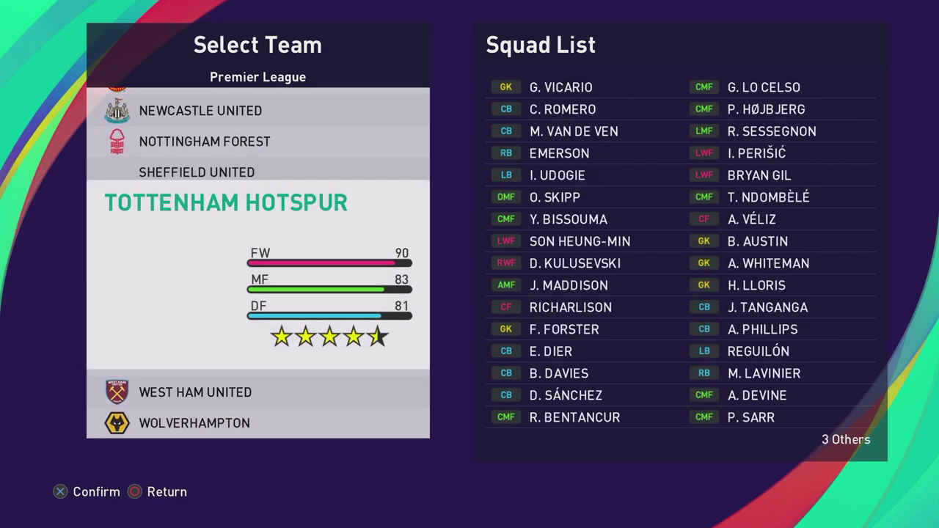
pyautogui.press('Up')
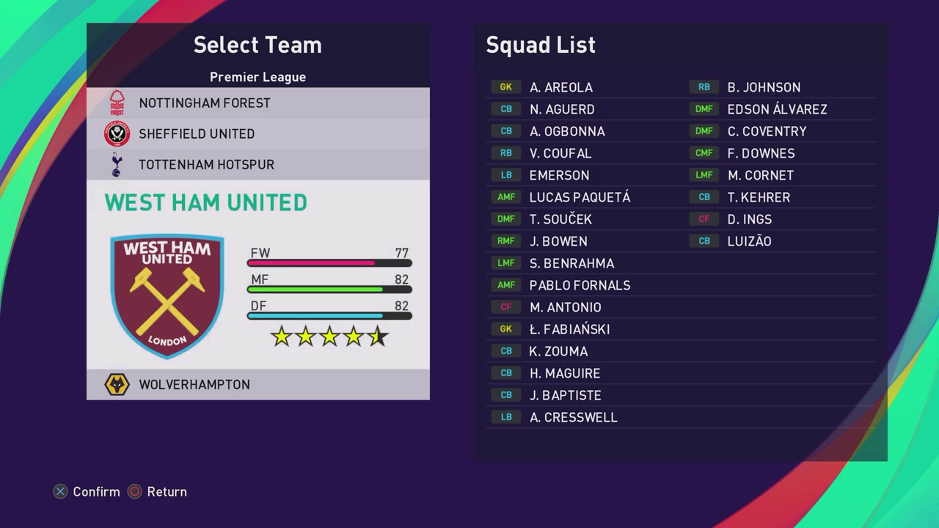
# Step: Return to the league list and examine the Premier League and Sky Bet Championship entries
pyautogui.press('Escape')
pyautogui.press('Down')
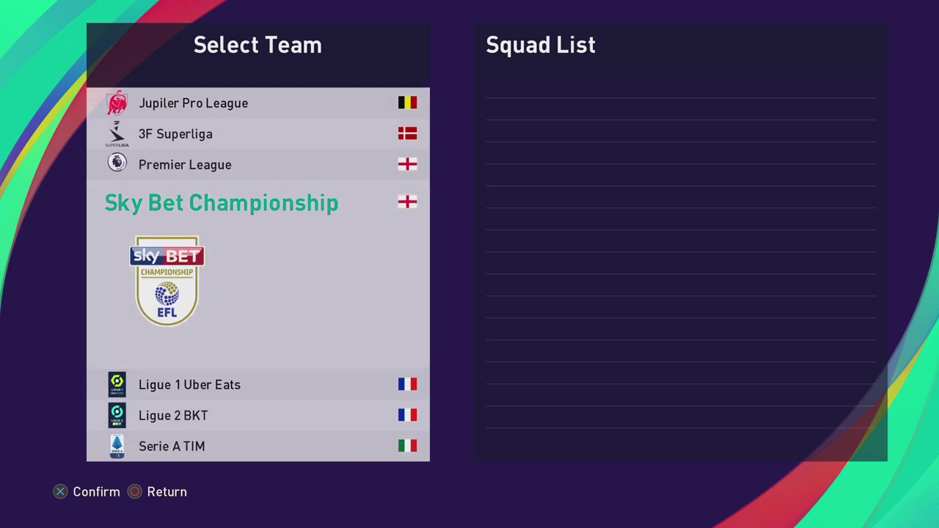
pyautogui.press('Up')
pyautogui.press('Down')
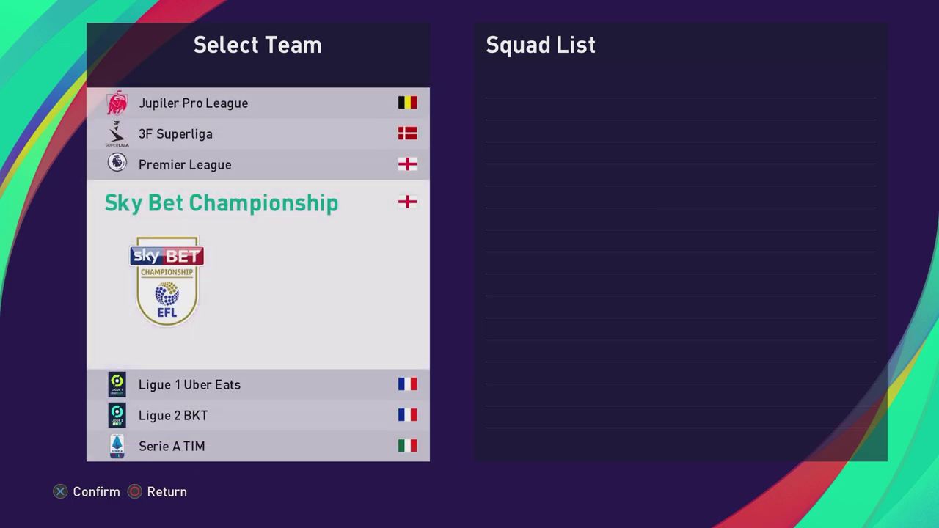
pyautogui.press('Up')
pyautogui.press('Up')
pyautogui.press('Down')
pyautogui.press('Down')
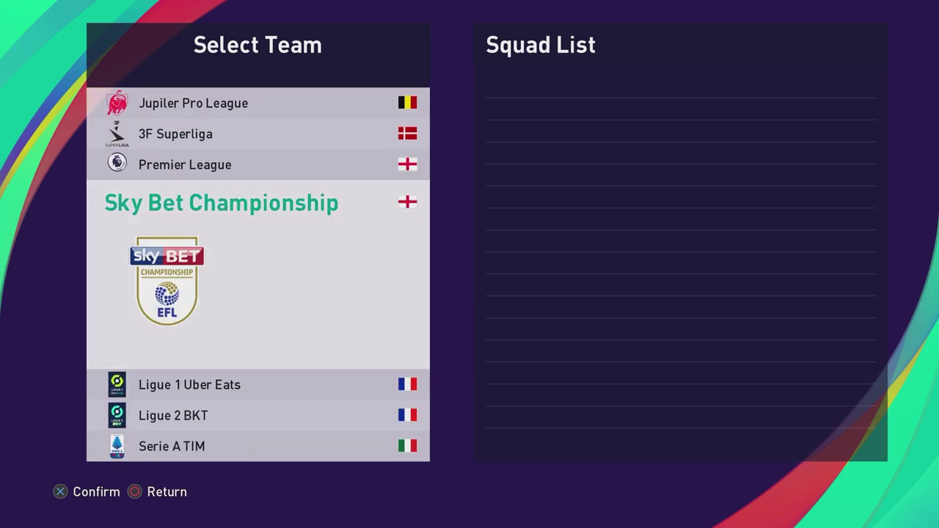
# Step: Reopen the Premier League, view Liverpool's player list, and return to the Edit Menu
pyautogui.press('Up')
pyautogui.press('Return')
pyautogui.press('Up')
pyautogui.press('Up')
pyautogui.press('Up')
pyautogui.press('Up')
pyautogui.press('Up')
pyautogui.press('Up')
pyautogui.press('Up')
pyautogui.press('Up')
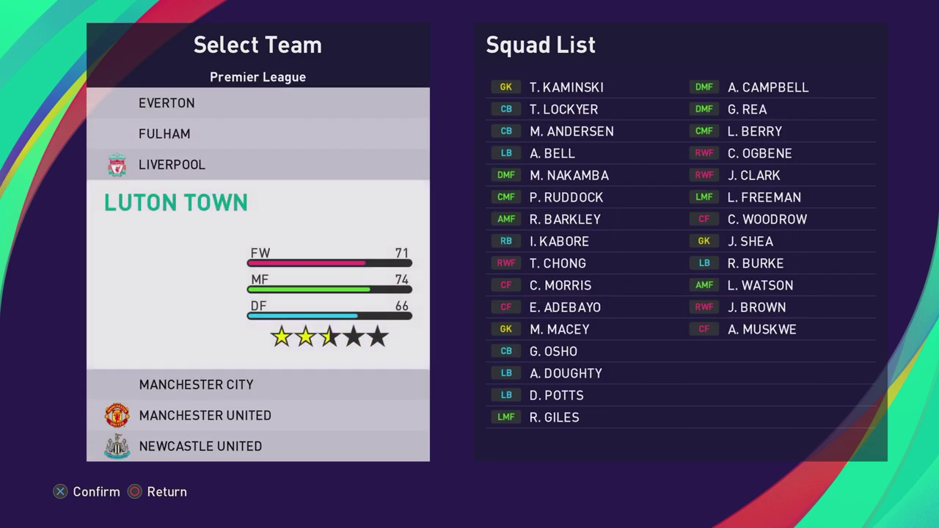
pyautogui.press('Return')
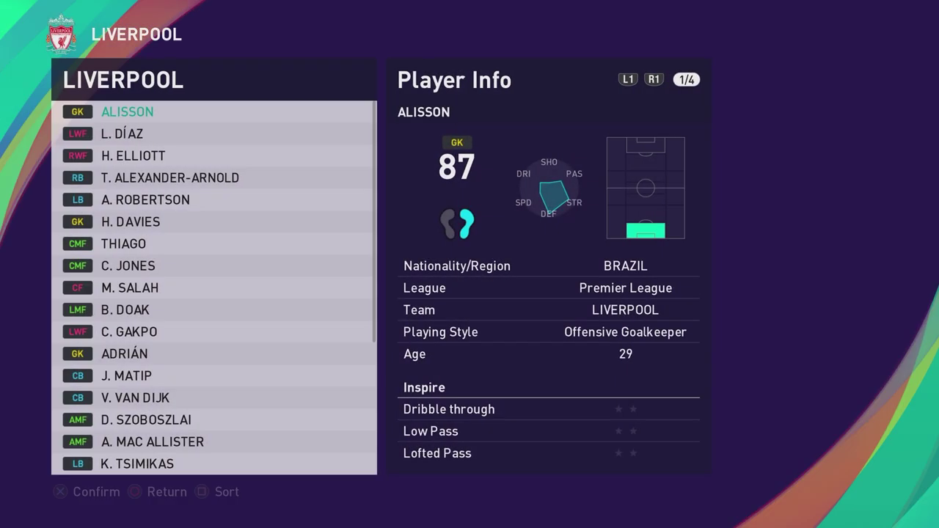
pyautogui.press('Escape')
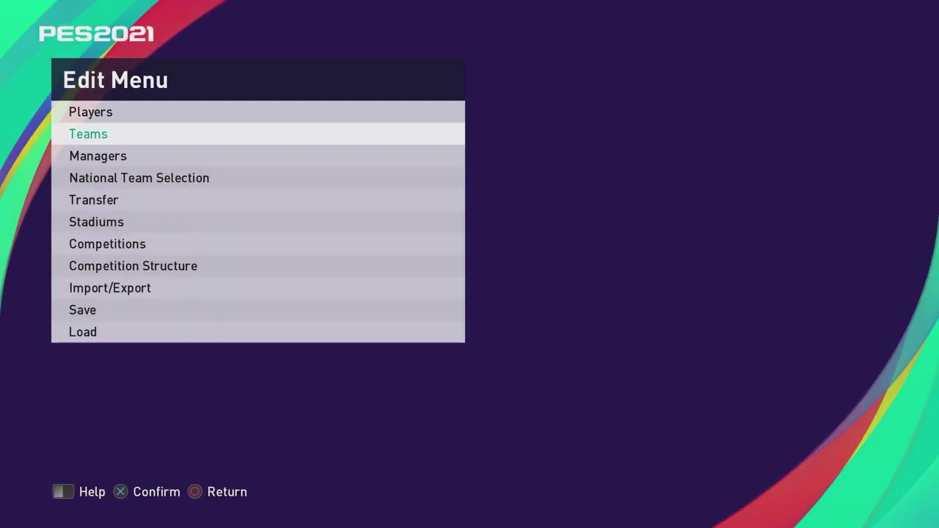
# Step: Open the Teams editor and find Chelsea in the Premier League team selection
pyautogui.press('Return')
pyautogui.press('Down')
pyautogui.press('Return')
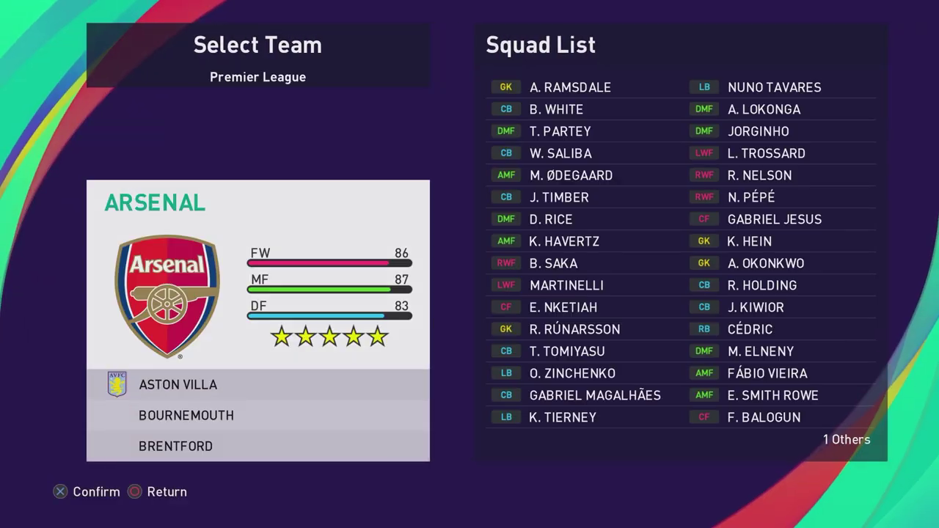
pyautogui.press('Down')
pyautogui.press('Down')
pyautogui.press('Down')
pyautogui.press('Down')
pyautogui.press('Down')
pyautogui.press('Down')
pyautogui.press('Down')
pyautogui.press('Down')
pyautogui.press('Up')
pyautogui.press('Up')
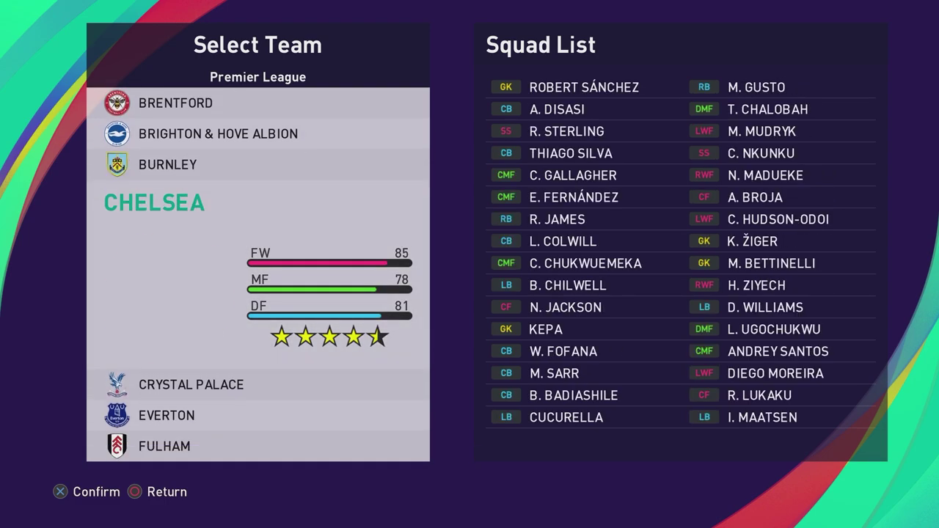
# Step: Open Chelsea's Game Plan and examine its in-possession and kick-off formations
pyautogui.press('Return')
pyautogui.press('Down')
pyautogui.press('Down')
pyautogui.press('Down')
pyautogui.press('Down')
pyautogui.press('Down')
pyautogui.press('Down')
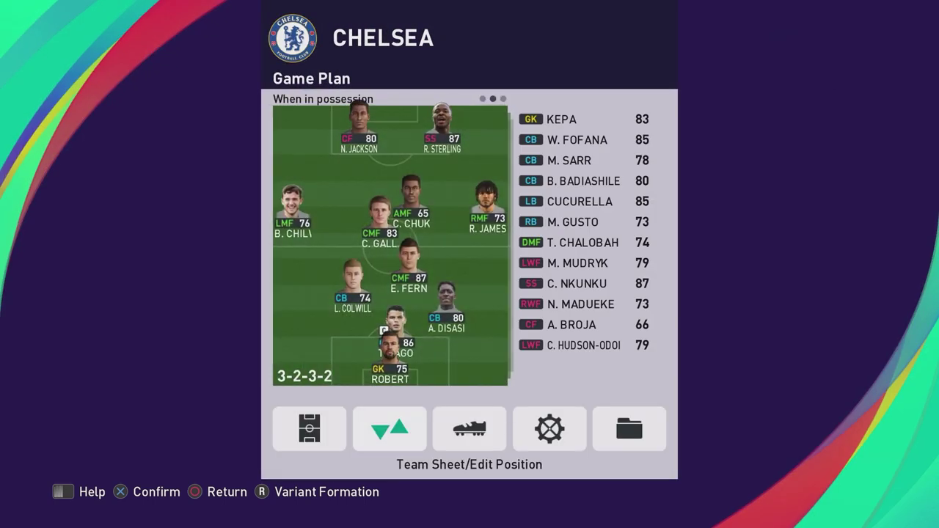
pyautogui.press('Left')
pyautogui.press('Right')
pyautogui.press('Right')
pyautogui.press('Right')
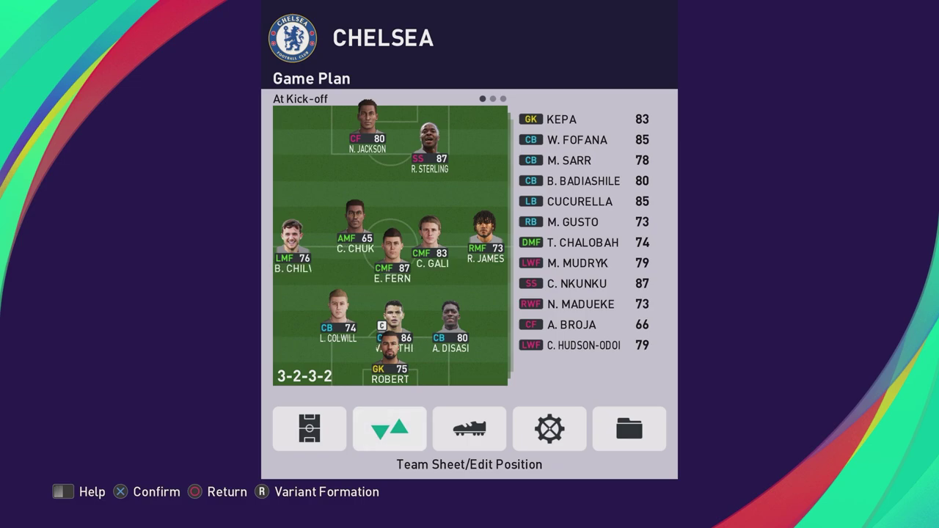
# Step: Open Chelsea's Team Sheet/Edit Position and examine the substitutes and reserves through to the last player
pyautogui.press('Return')
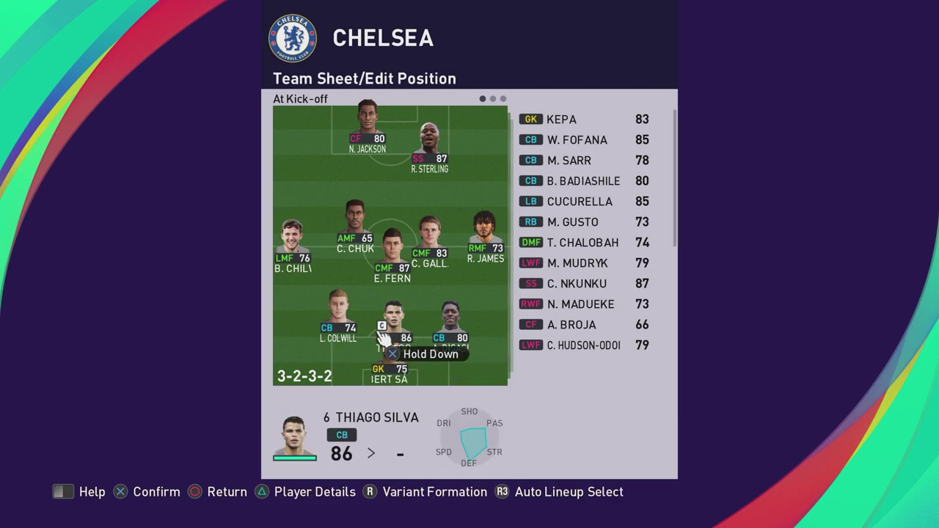
pyautogui.press('Down')
pyautogui.press('Down')
pyautogui.press('Down')
pyautogui.press('Down')
pyautogui.press('Down')
pyautogui.press('Down')
pyautogui.press('Down')
pyautogui.press('Down')
pyautogui.press('Down')
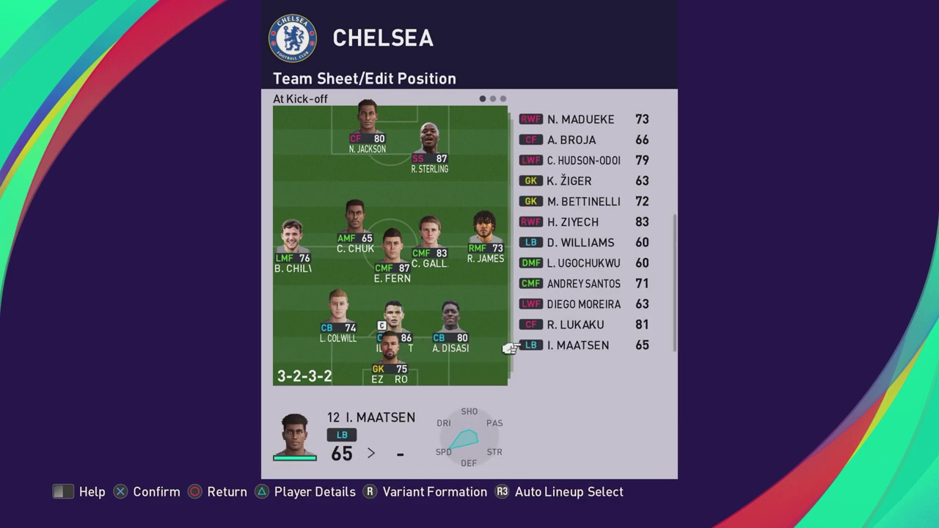
# Step: Review Chelsea's reserves and substitutes in reverse order, from the last listed player back up to the first substitute
pyautogui.press('Up')
pyautogui.press('Up')
pyautogui.press('Up')
pyautogui.press('Up')
pyautogui.press('Up')
pyautogui.press('Up')
pyautogui.press('Up')
pyautogui.press('Up')
pyautogui.press('Up')
pyautogui.press('Up')
pyautogui.press('Up')
pyautogui.press('Up')
pyautogui.press('Up')
pyautogui.press('Up')
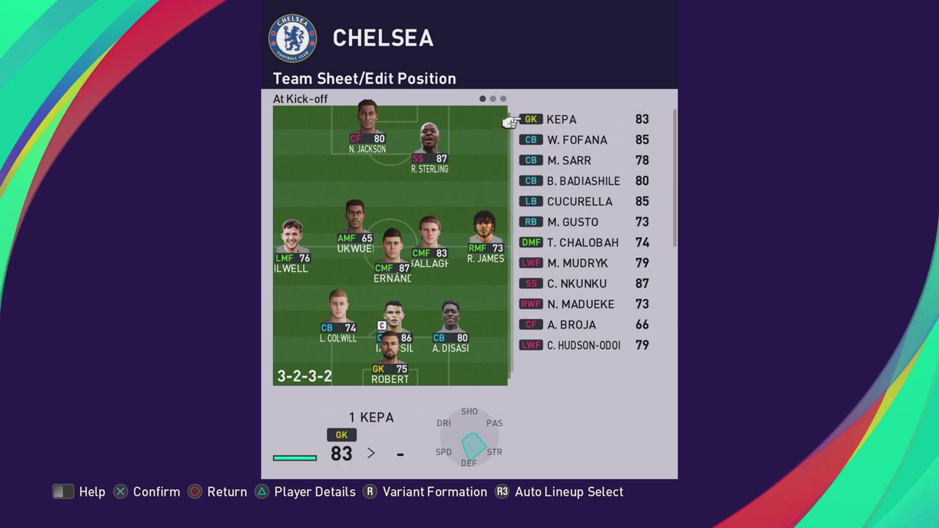